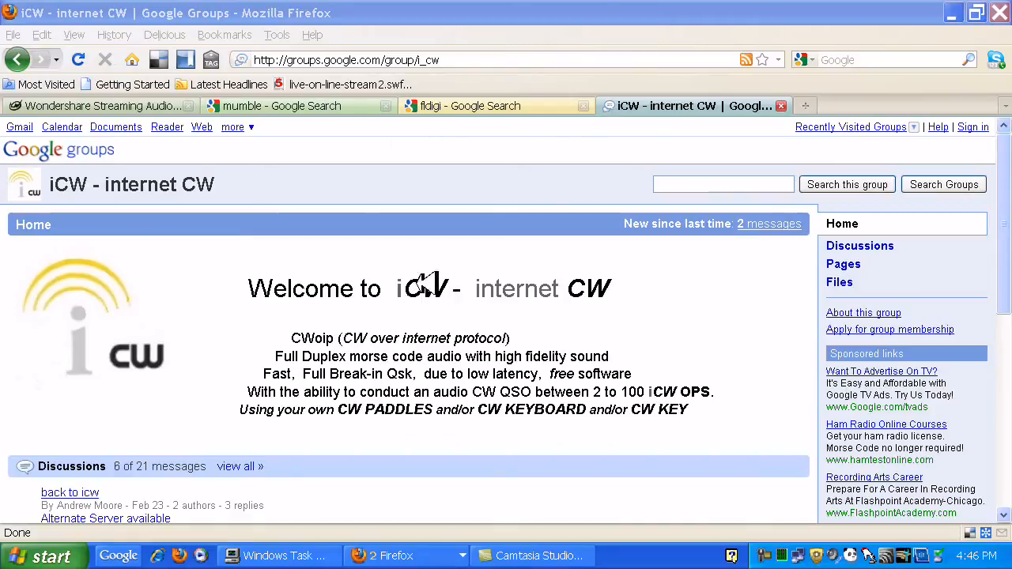
Show the Wondershare Streaming Audio Recorder page and bring up the audio device settings in Windows Sounds and Audio Devices
{"action": "left_click", "coordinate": [107, 106]}
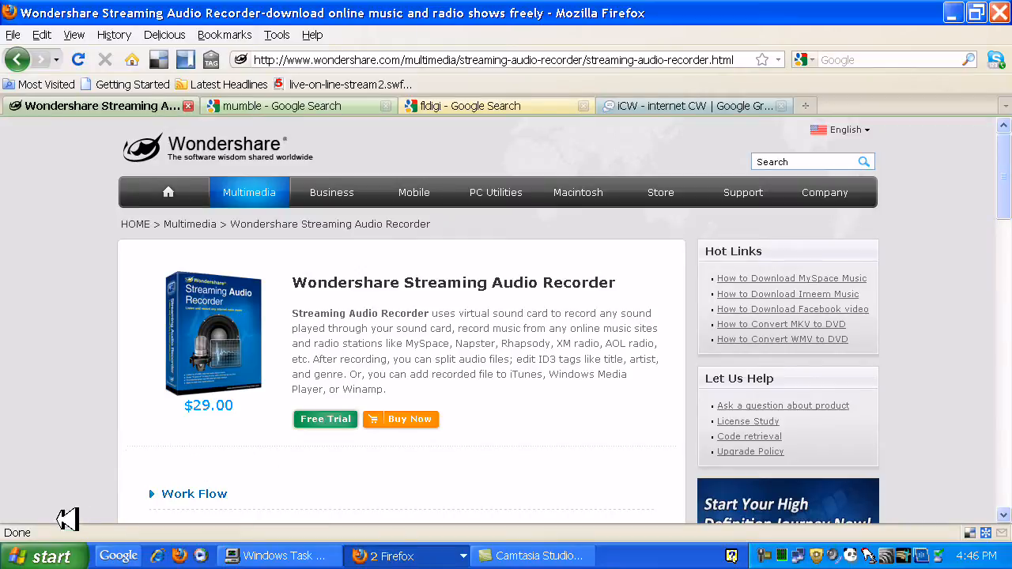
{"action": "left_click", "coordinate": [45, 556]}
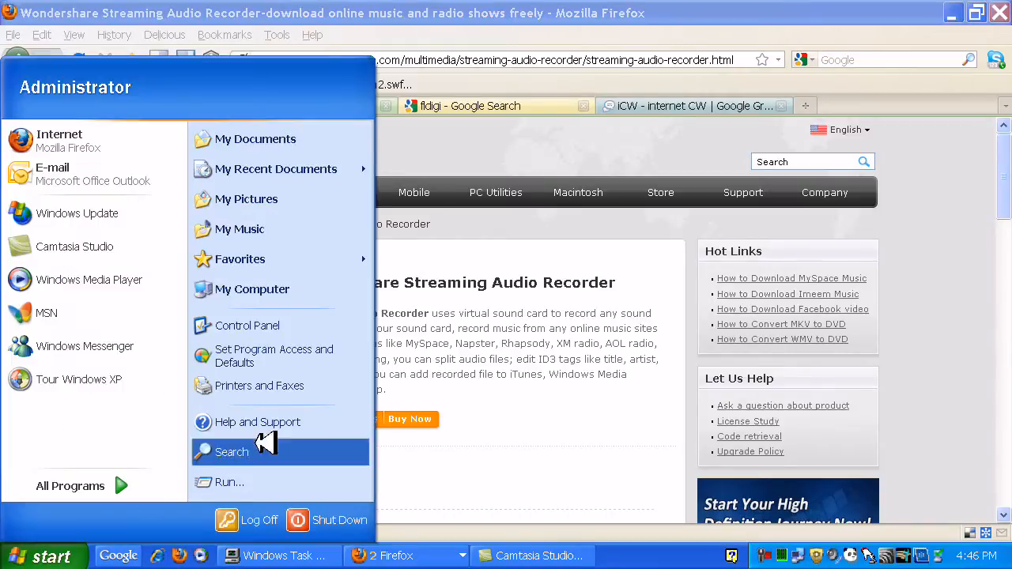
{"action": "left_click", "coordinate": [309, 333]}
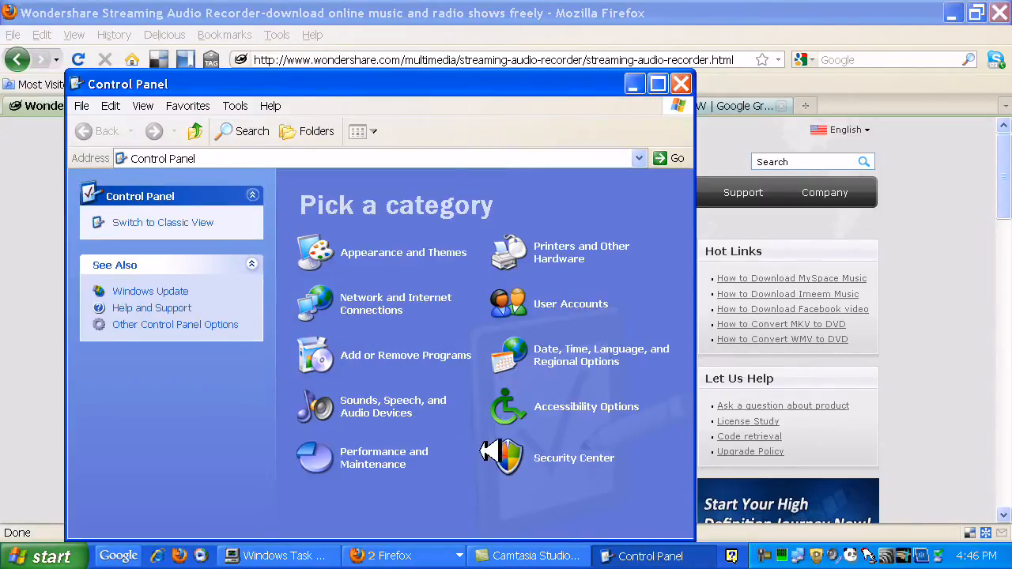
{"action": "left_click", "coordinate": [417, 400]}
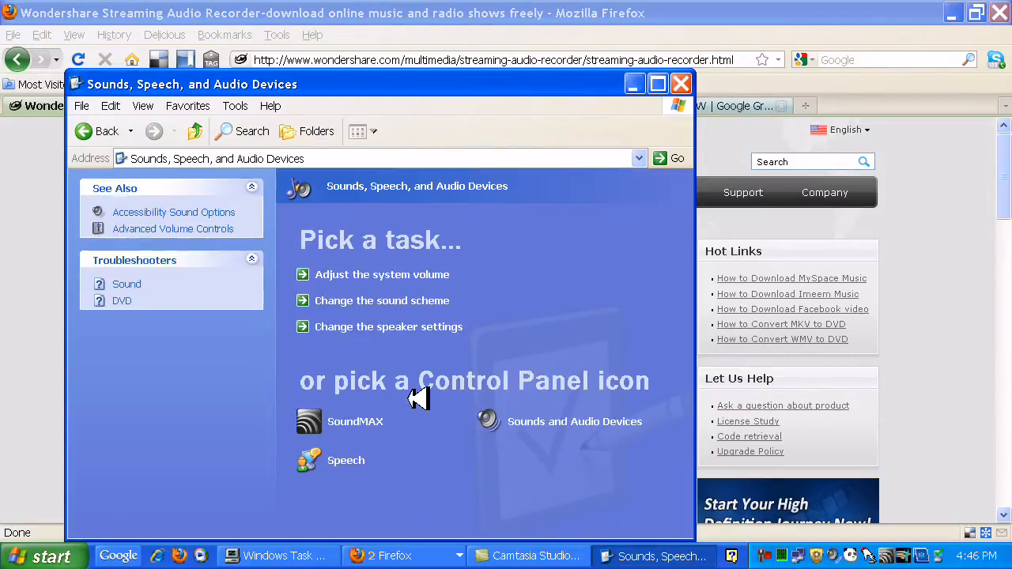
{"action": "left_click", "coordinate": [552, 422]}
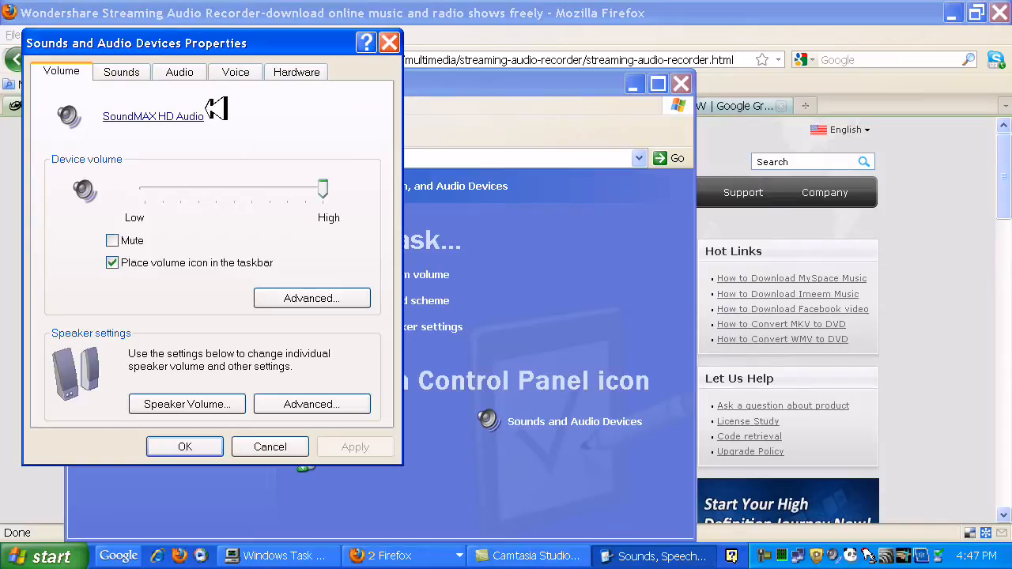
{"action": "left_click", "coordinate": [190, 71]}
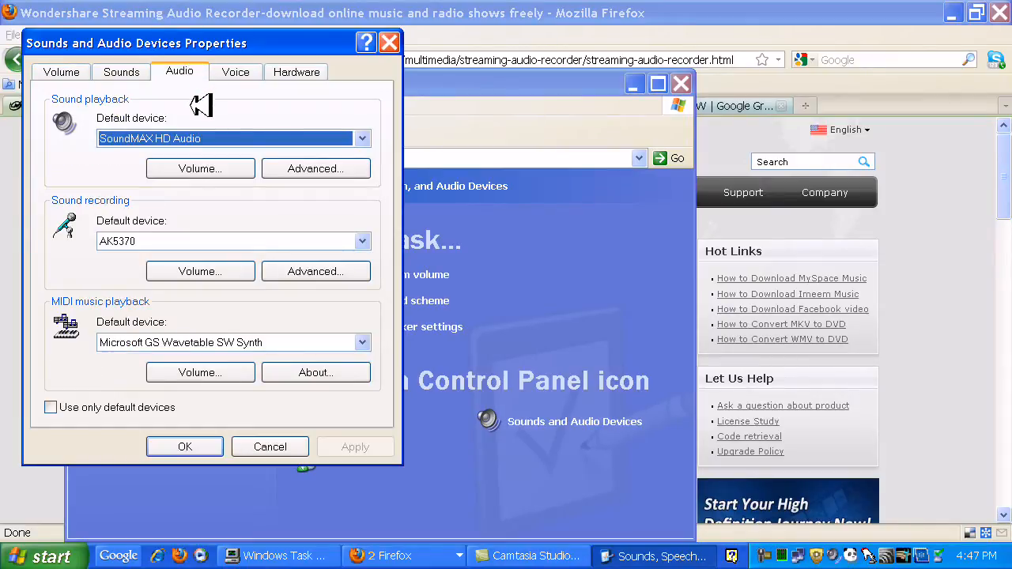
Check the available default sound playback devices, keep SoundMAX HD Audio, and close the sound properties and Control Panel
{"action": "left_click", "coordinate": [361, 138]}
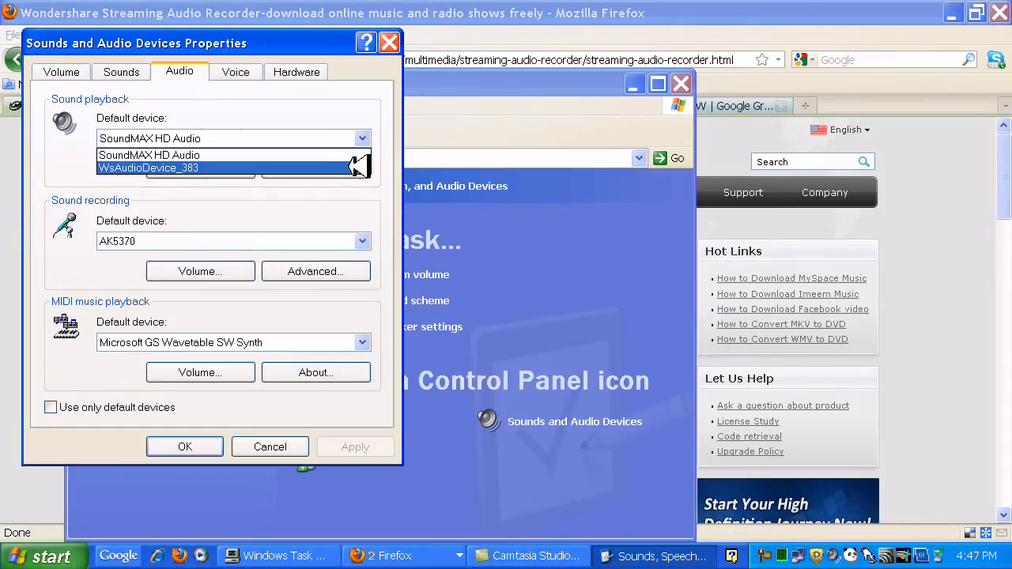
{"action": "left_click", "coordinate": [342, 113]}
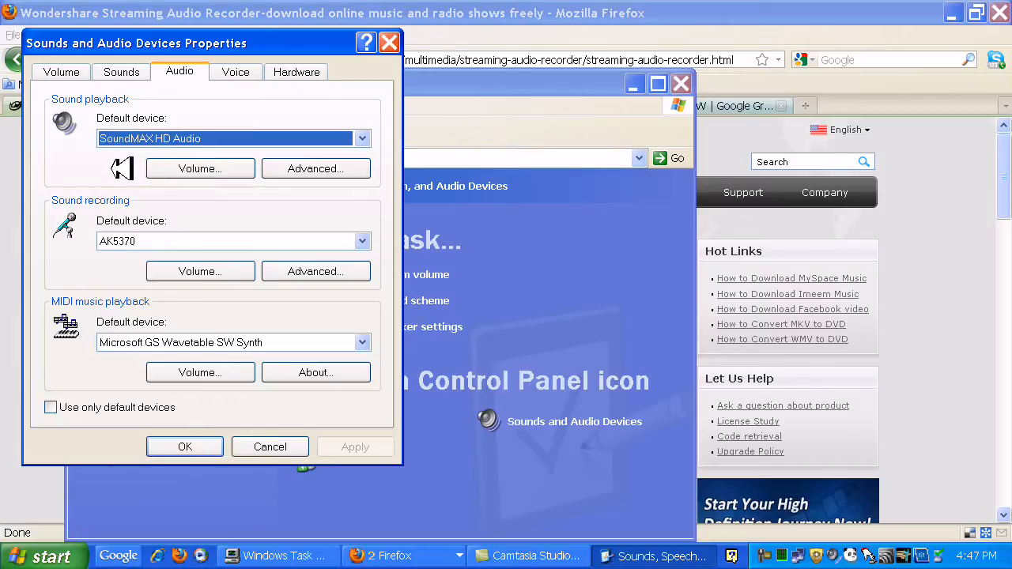
{"action": "left_click", "coordinate": [187, 446]}
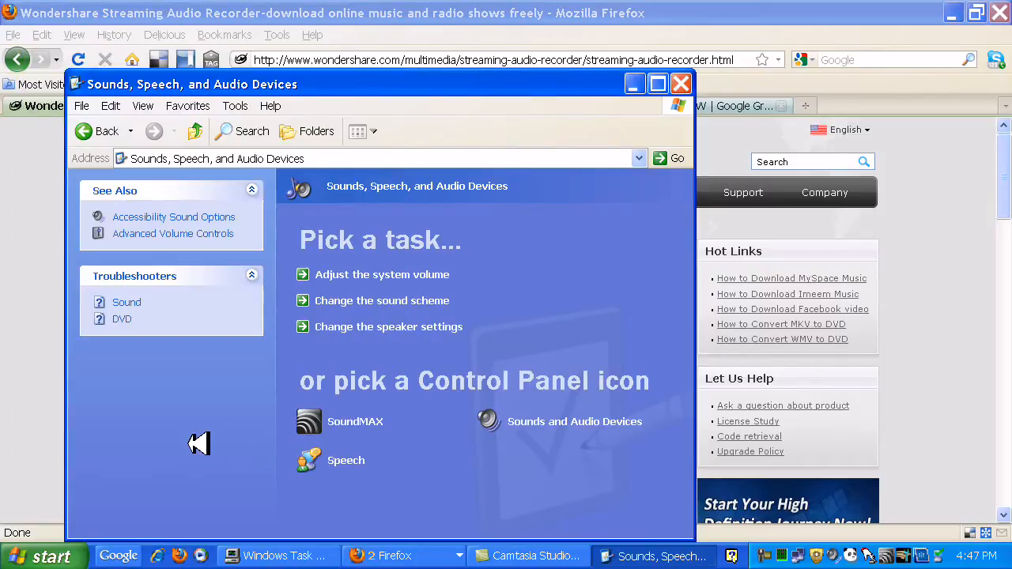
{"action": "left_click", "coordinate": [681, 84]}
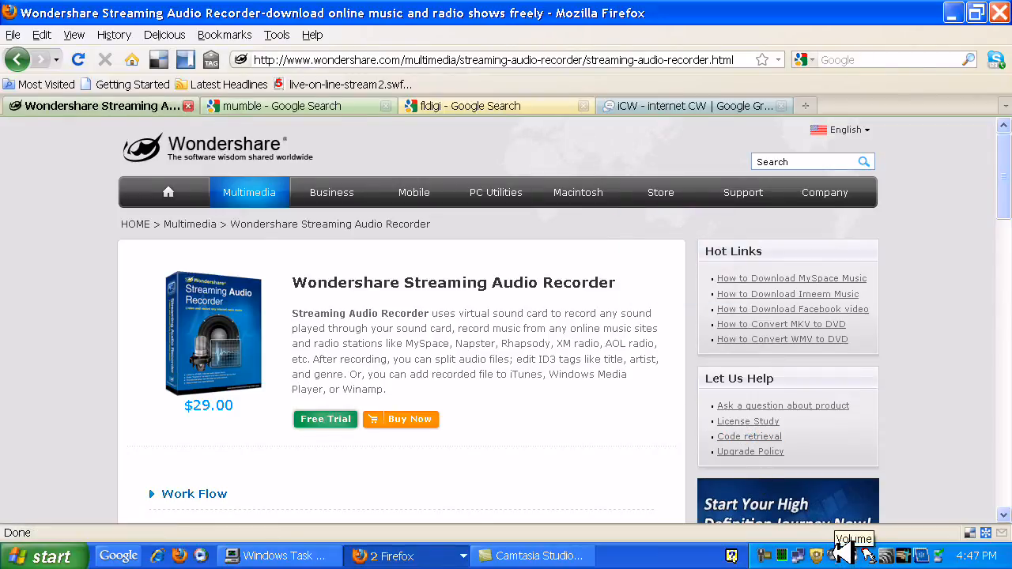
Switch the system volume mixer to the WsAudioDevice_383 playback controls, and close the mixer
{"action": "double_click", "coordinate": [845, 549]}
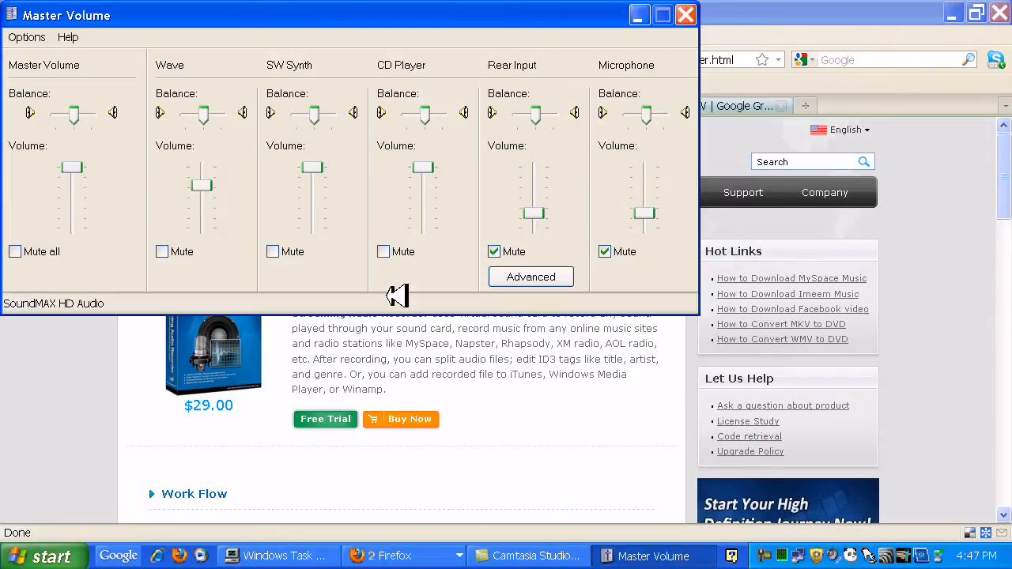
{"action": "left_click", "coordinate": [38, 37]}
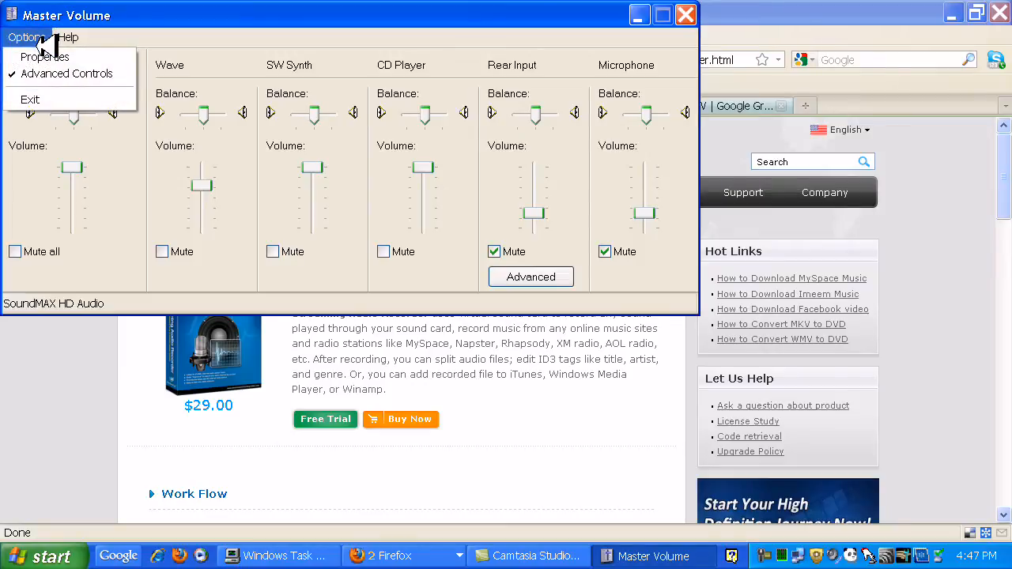
{"action": "left_click", "coordinate": [44, 55]}
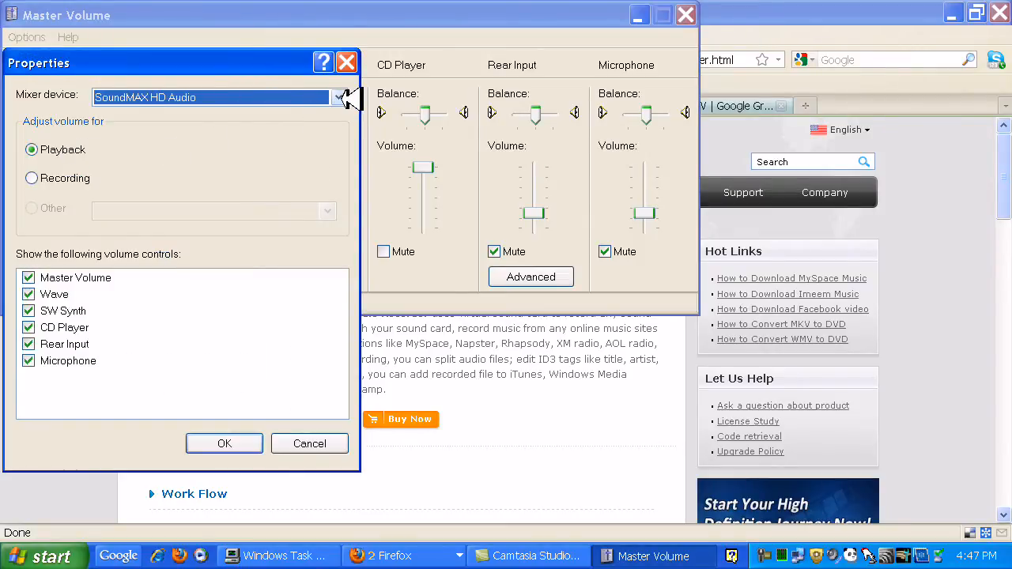
{"action": "left_click", "coordinate": [338, 97]}
{"action": "left_click", "coordinate": [309, 164]}
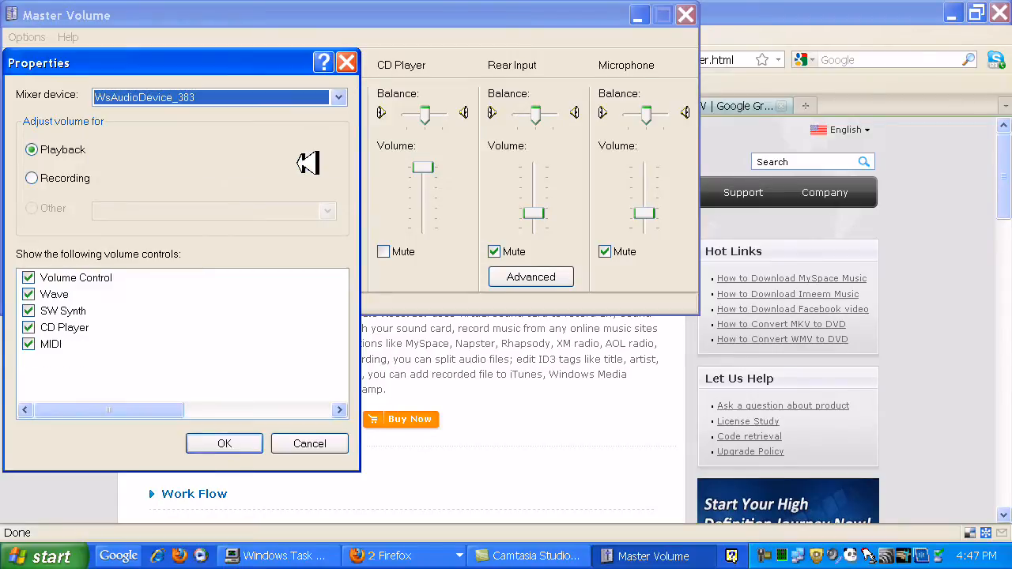
{"action": "left_click", "coordinate": [225, 444]}
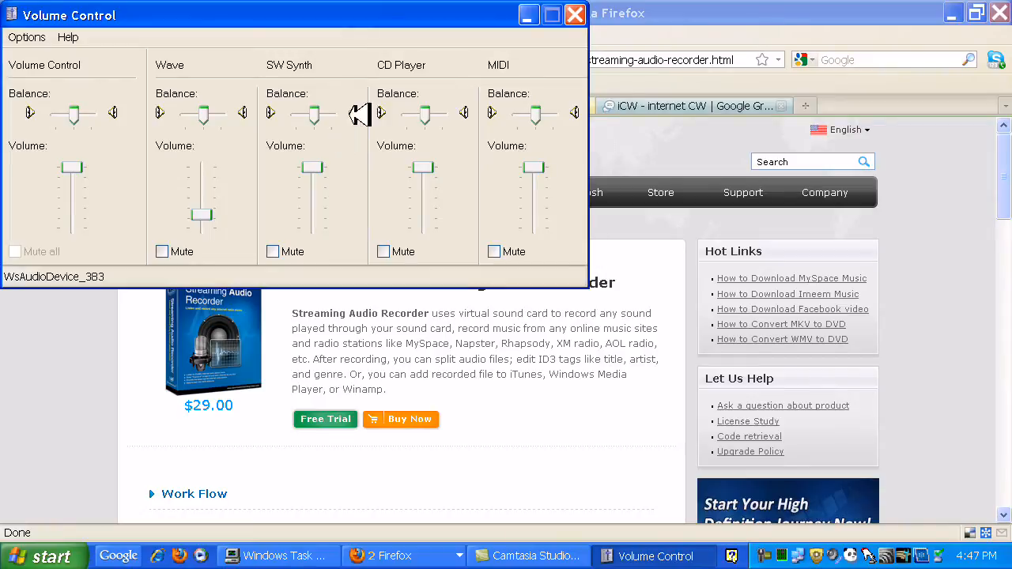
{"action": "left_click", "coordinate": [575, 15]}
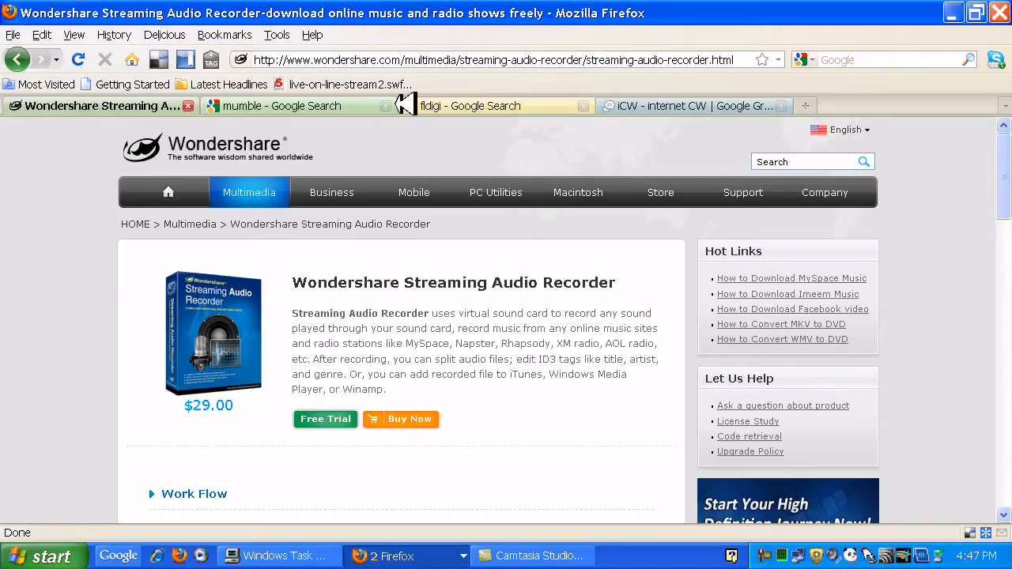
Open the Mumble website from the mumble search results, minimize the browser, and close the Library window
{"action": "left_click", "coordinate": [327, 106]}
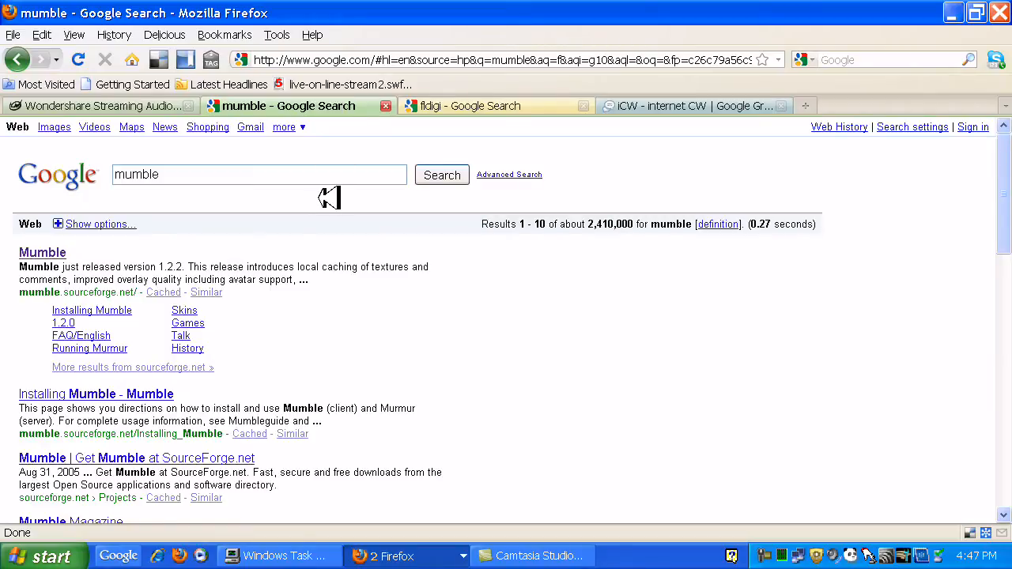
{"action": "left_click", "coordinate": [65, 252]}
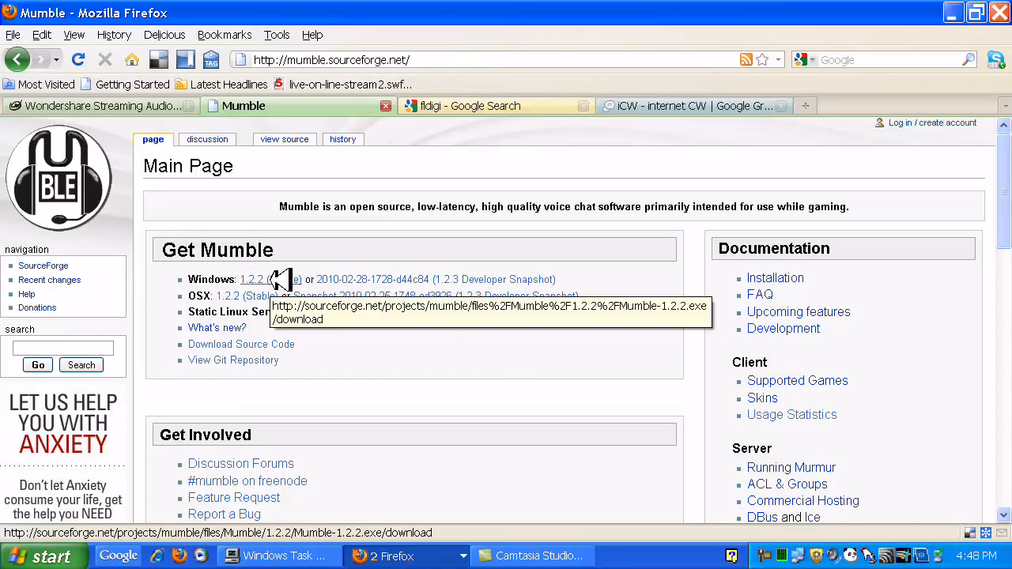
{"action": "left_click", "coordinate": [952, 12]}
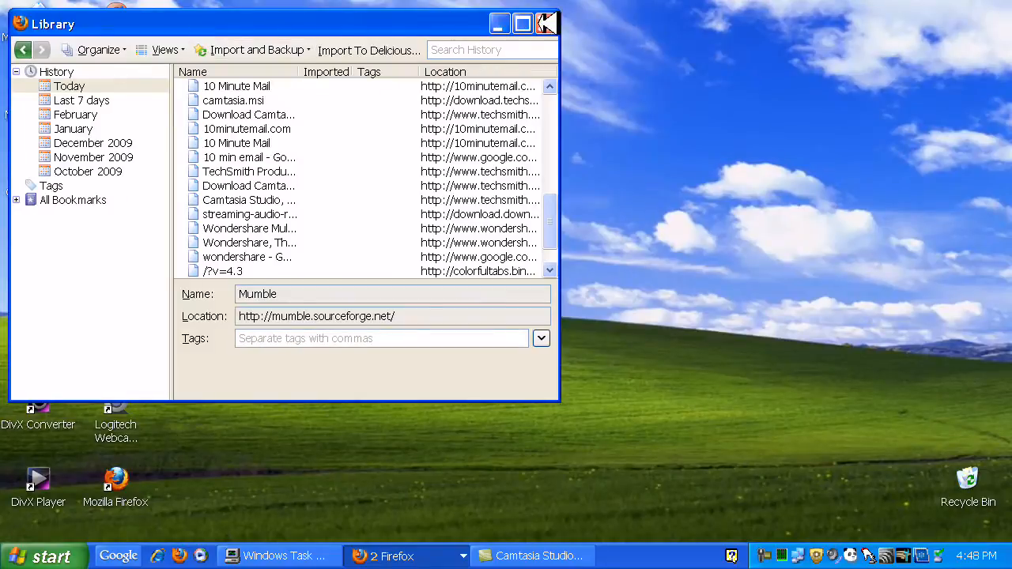
{"action": "left_click", "coordinate": [546, 24]}
Run the Mumble-1.2.2 installer from the Downloads folder in My Documents, allowing it past the security warning
{"action": "double_click", "coordinate": [75, 36]}
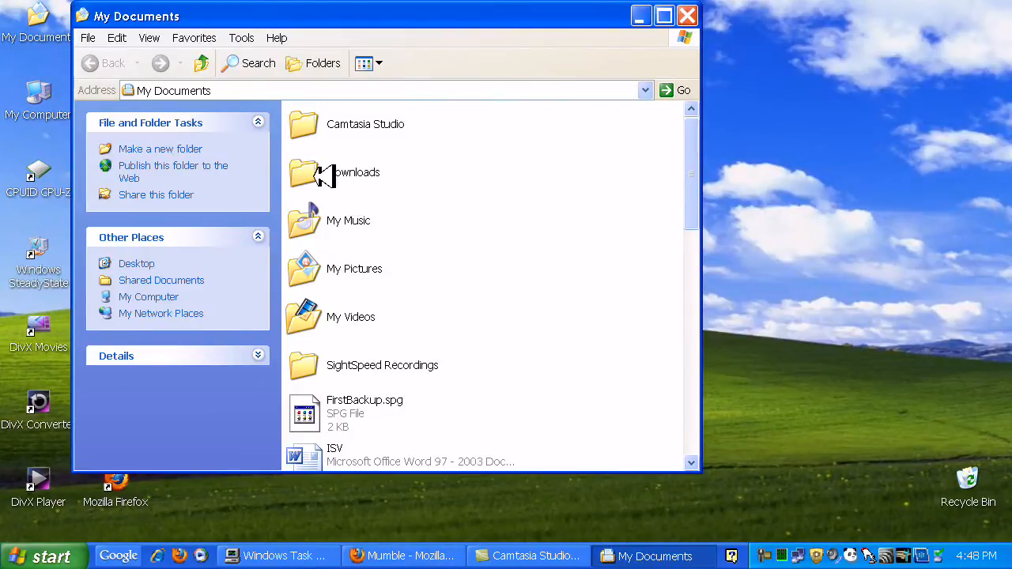
{"action": "double_click", "coordinate": [341, 172]}
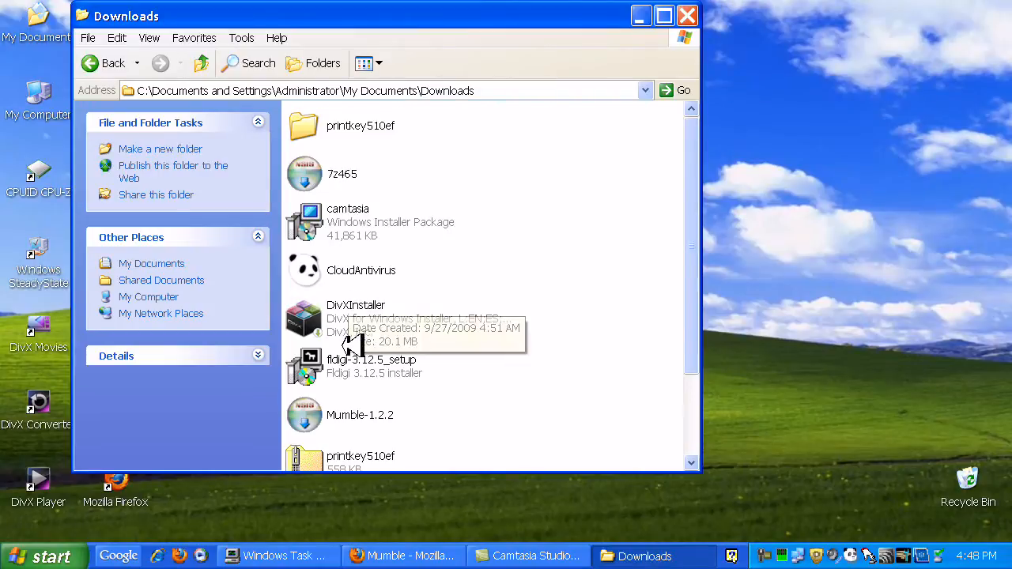
{"action": "scroll", "coordinate": [367, 348], "scroll_direction": "down", "scroll_amount": 3}
{"action": "double_click", "coordinate": [348, 300]}
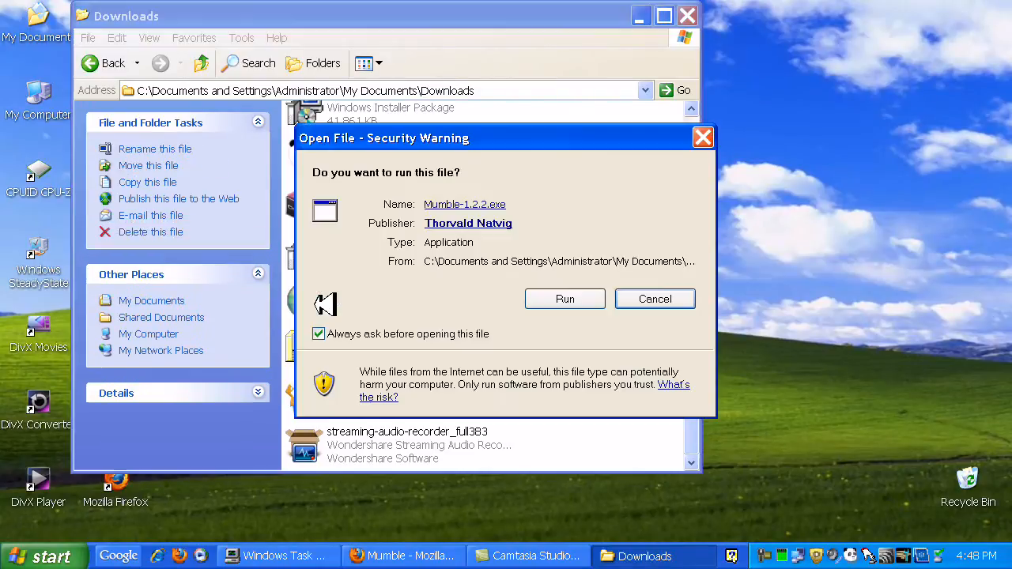
{"action": "left_click", "coordinate": [560, 301]}
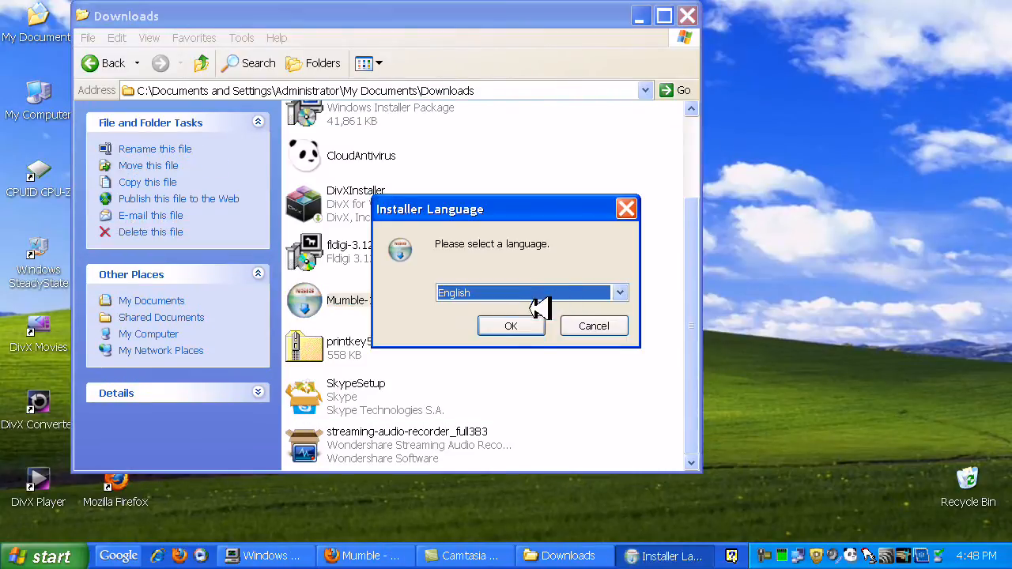
Choose English for Mumble Setup and exclude the backwards compatible client, leaving only Mumble (client) selected
{"action": "left_click", "coordinate": [520, 324]}
{"action": "left_click", "coordinate": [609, 437]}
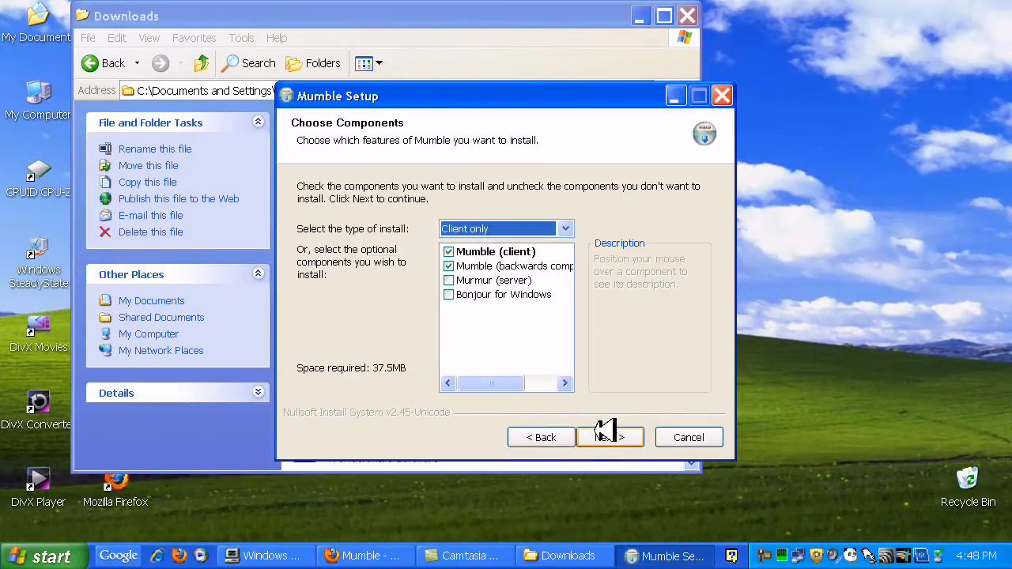
{"action": "left_click", "coordinate": [466, 266]}
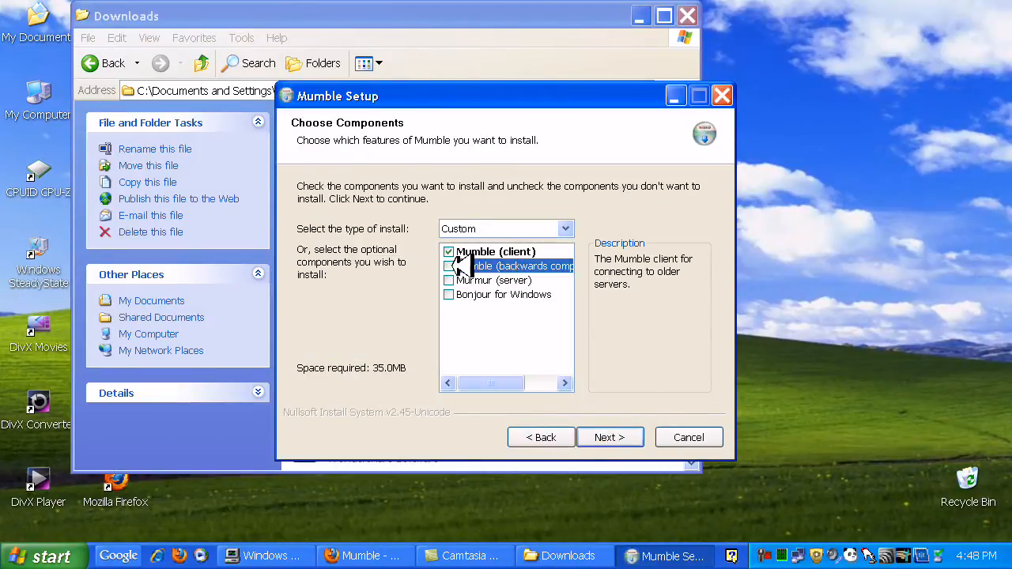
Install Mumble with the default destination and the Mumble Start Menu folder, finishing with Start Mumble and a desktop shortcut enabled
{"action": "left_click", "coordinate": [609, 436]}
{"action": "left_click", "coordinate": [609, 437]}
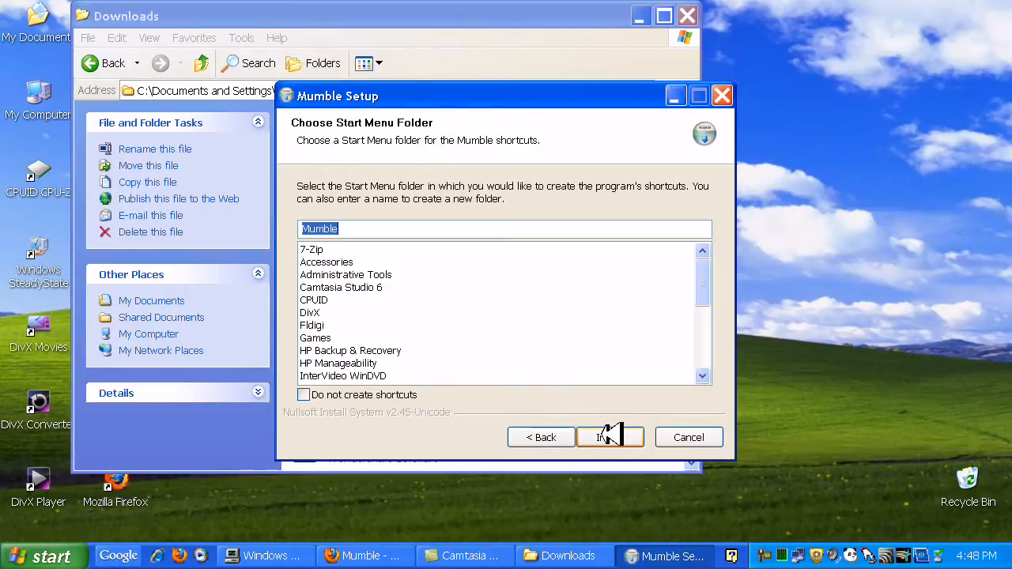
{"action": "left_click", "coordinate": [609, 436]}
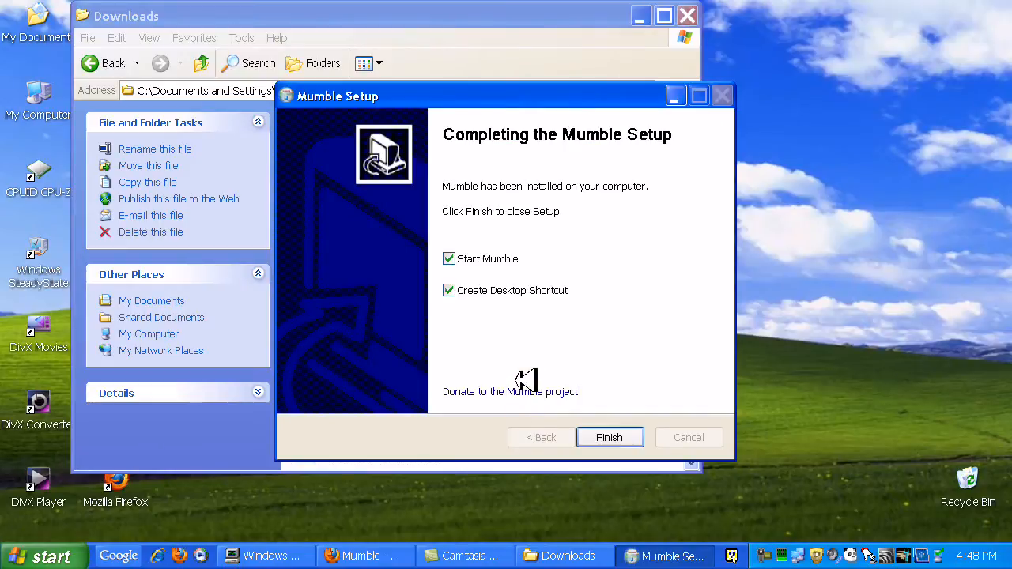
{"action": "left_click", "coordinate": [618, 434]}
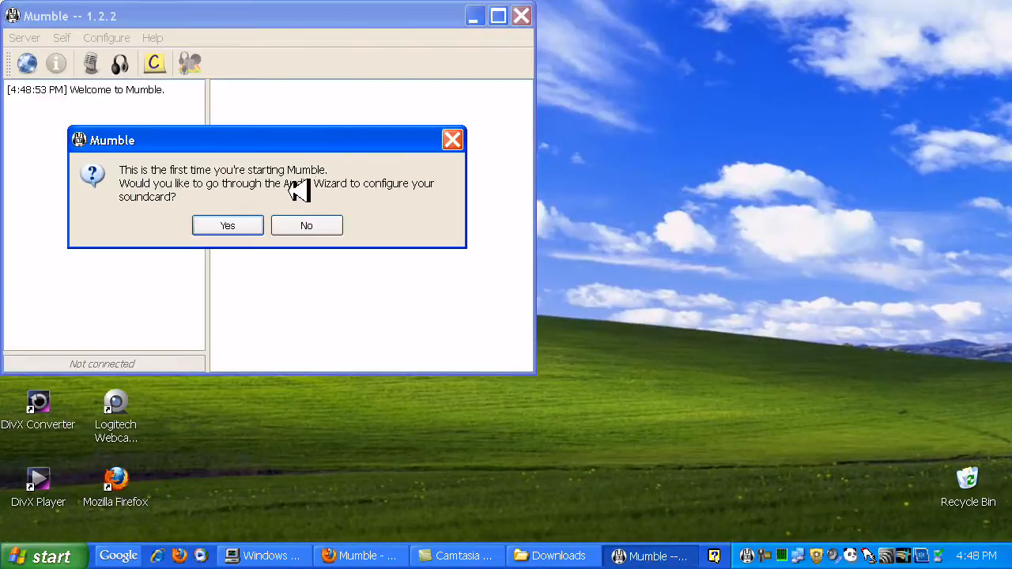
Decline Mumble's Audio Wizard and complete certificate setup with automatic certificate creation
{"action": "left_click", "coordinate": [319, 223]}
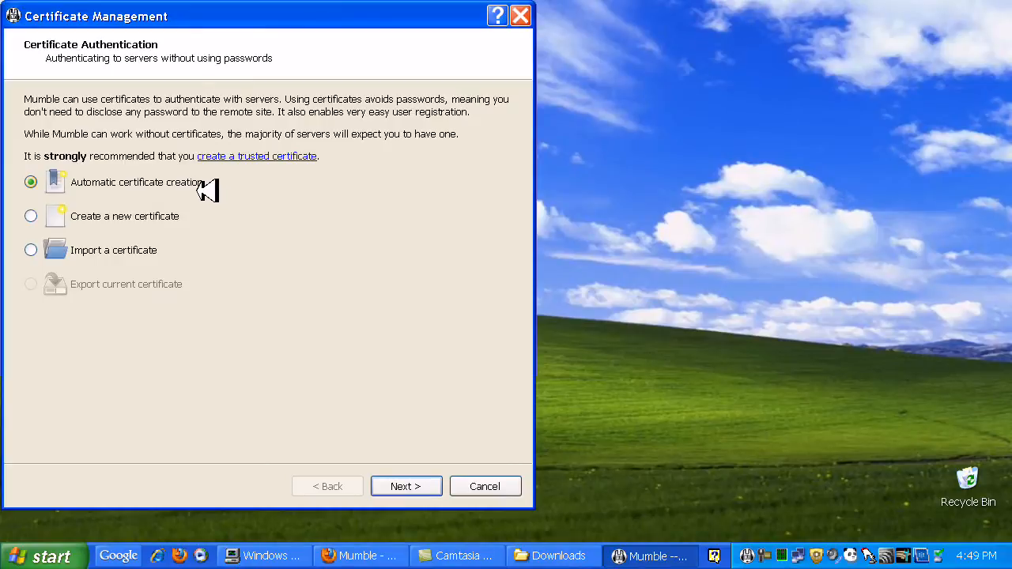
{"action": "left_click", "coordinate": [410, 485]}
{"action": "left_click", "coordinate": [414, 485]}
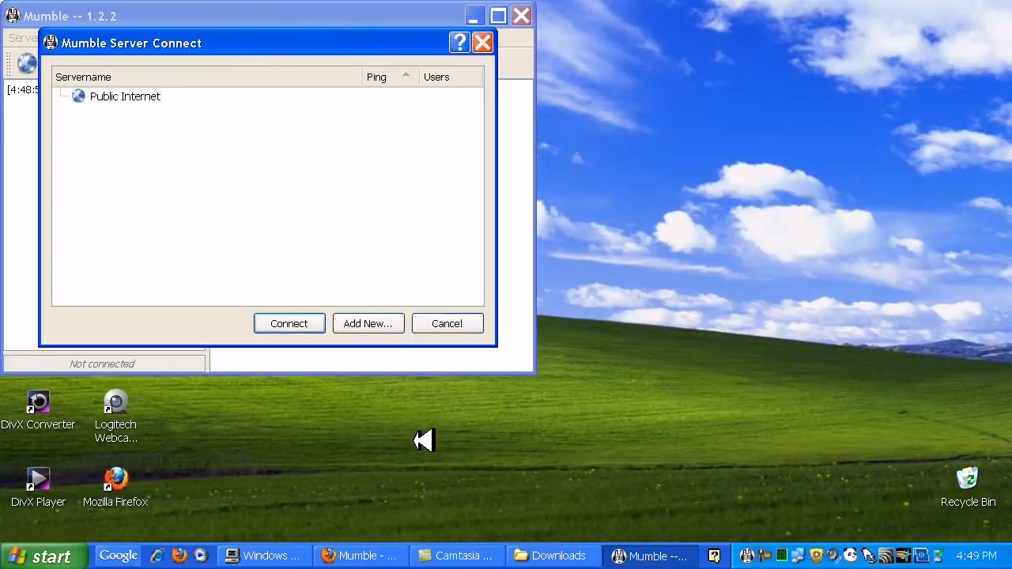
Add a server named iCW with address chaseology.homeunix.org, port 64738 and the operator's username
{"action": "left_click", "coordinate": [377, 325]}
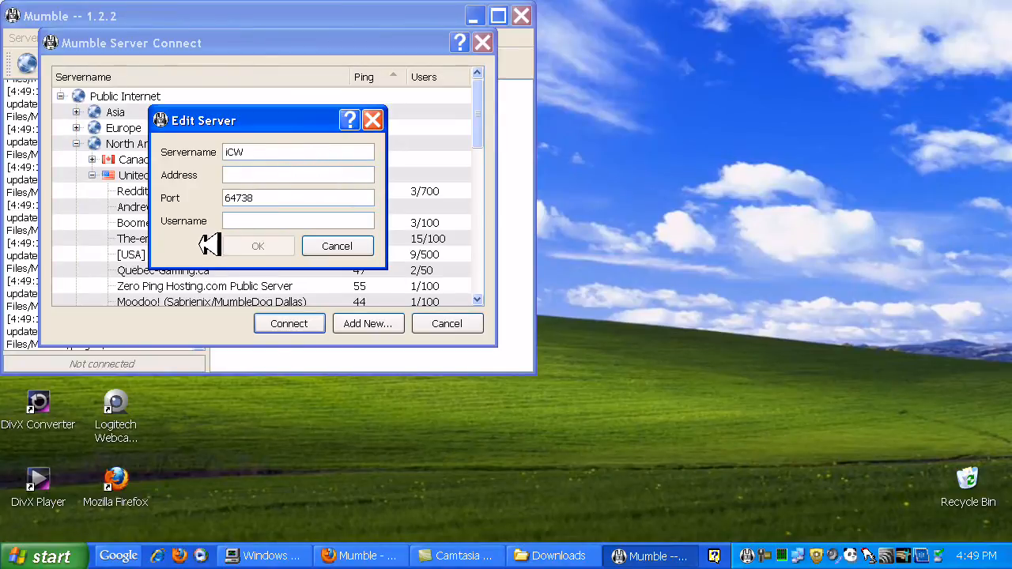
{"action": "type", "text": "haseology.homeunix.org"}
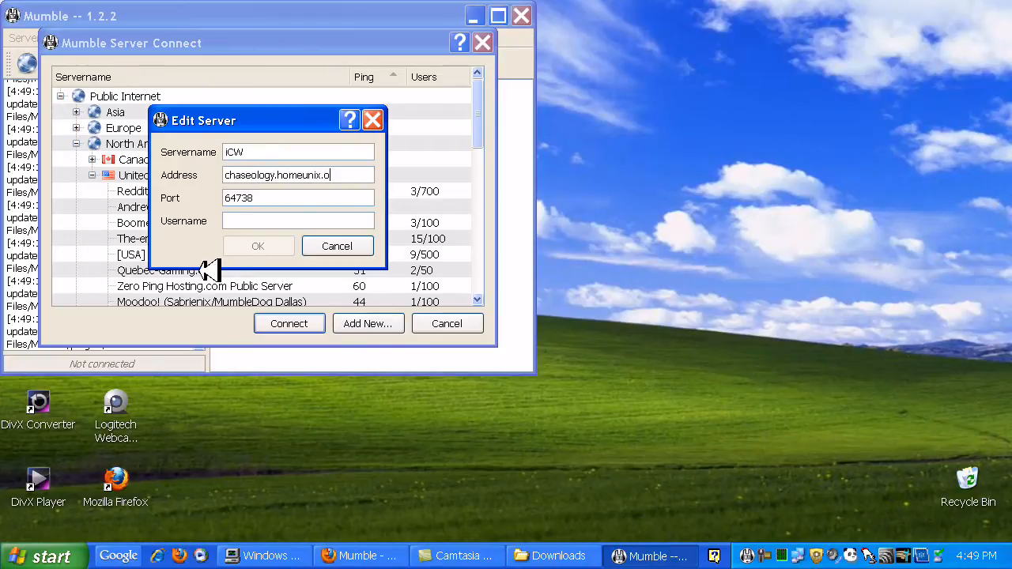
{"action": "left_click", "coordinate": [246, 222]}
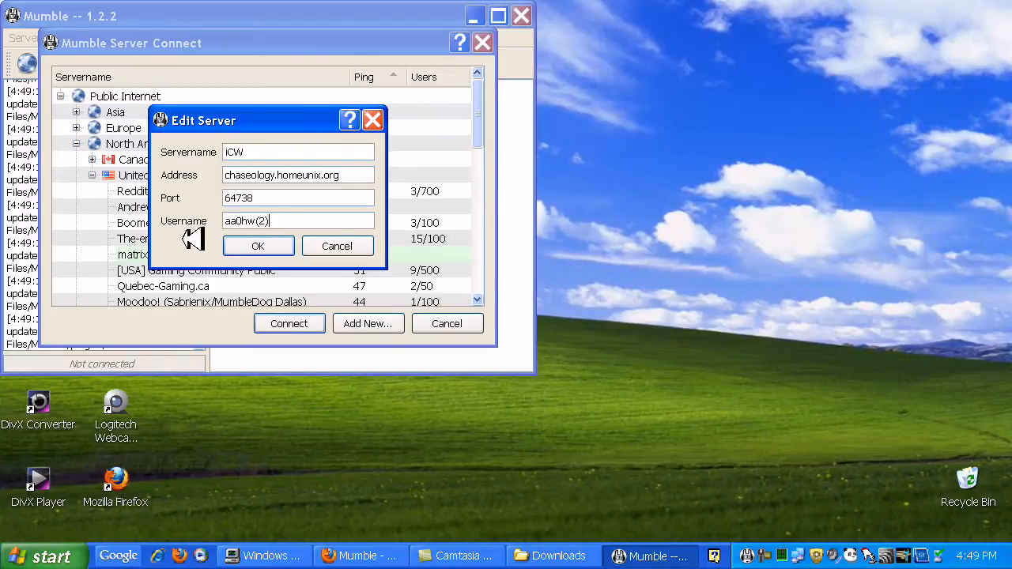
{"action": "left_click", "coordinate": [241, 246]}
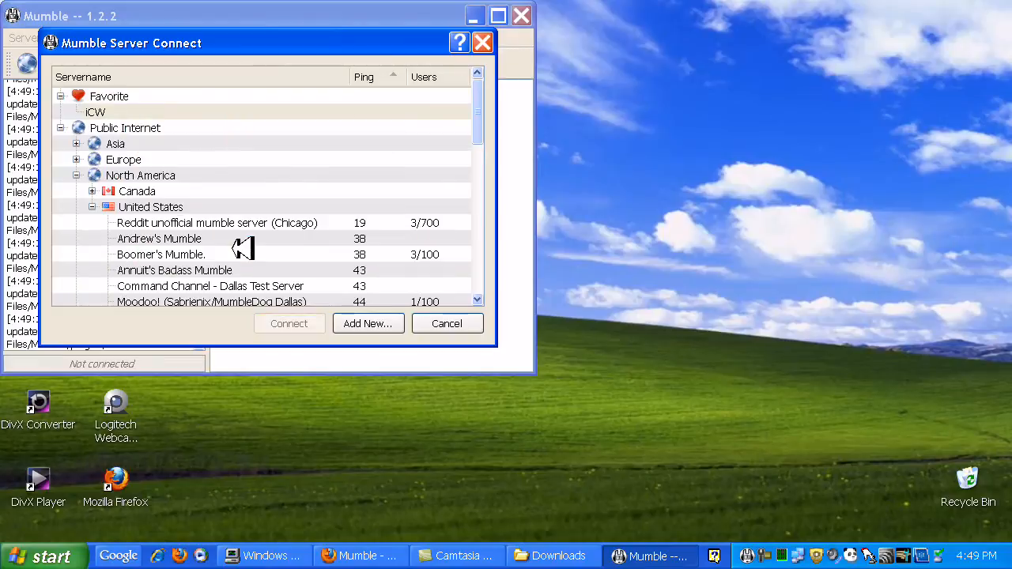
Connect to the iCW favorite server, accept its self-signed certificate, and move the Mumble window toward the middle of the desktop
{"action": "left_click", "coordinate": [115, 109]}
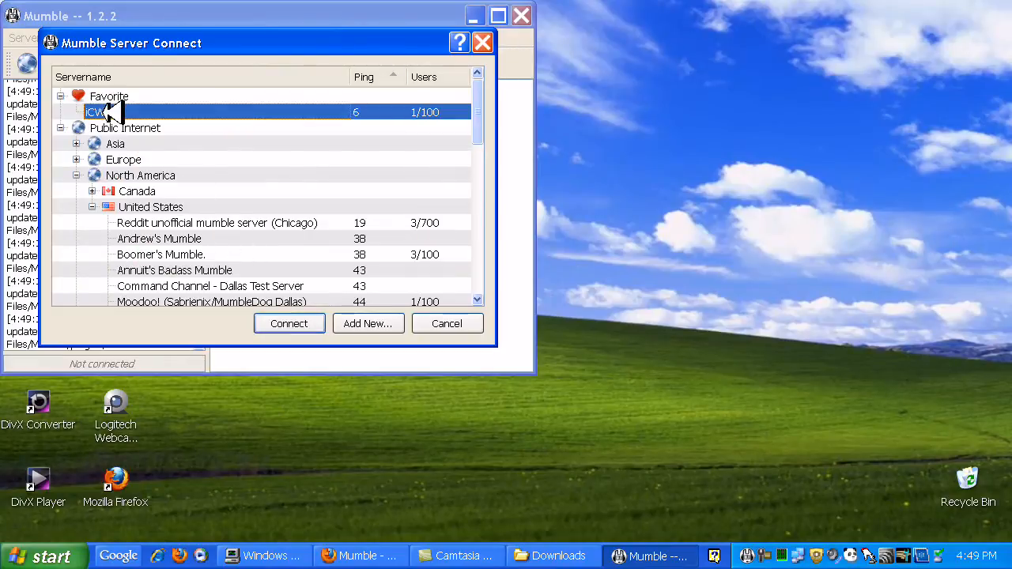
{"action": "left_click", "coordinate": [289, 324]}
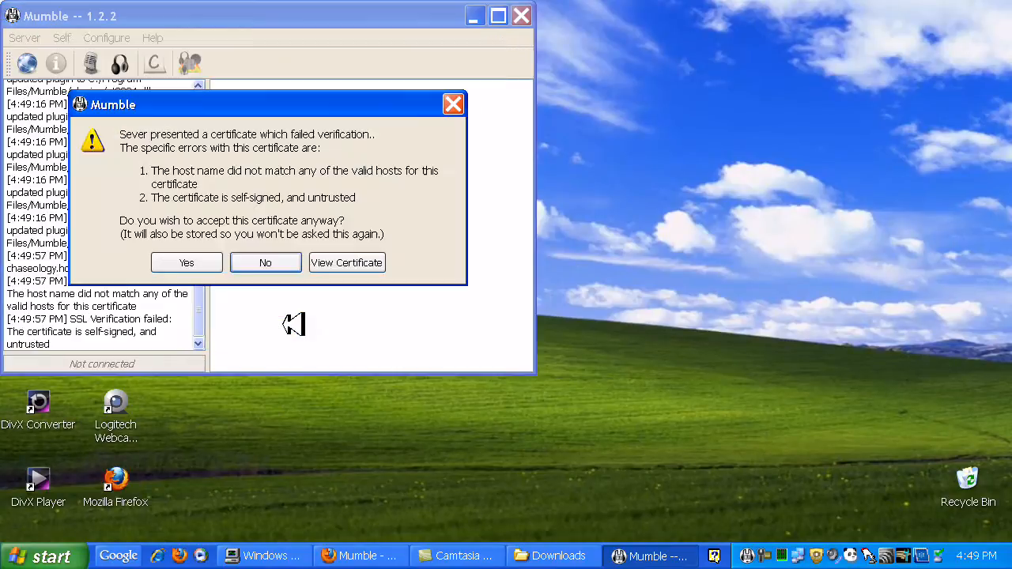
{"action": "left_click", "coordinate": [197, 262]}
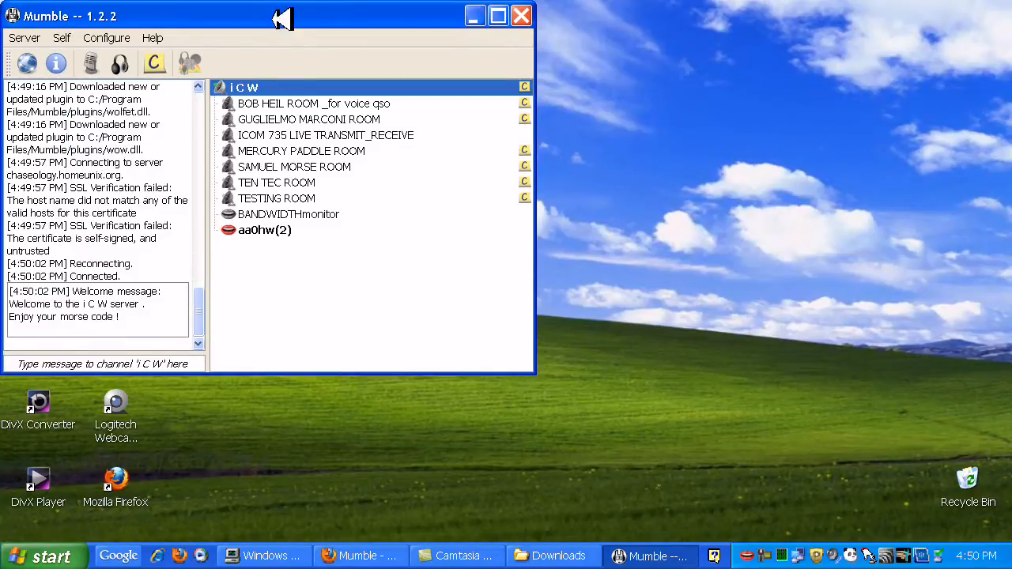
{"action": "left_click_drag", "start_coordinate": [264, 14], "coordinate": [494, 52]}
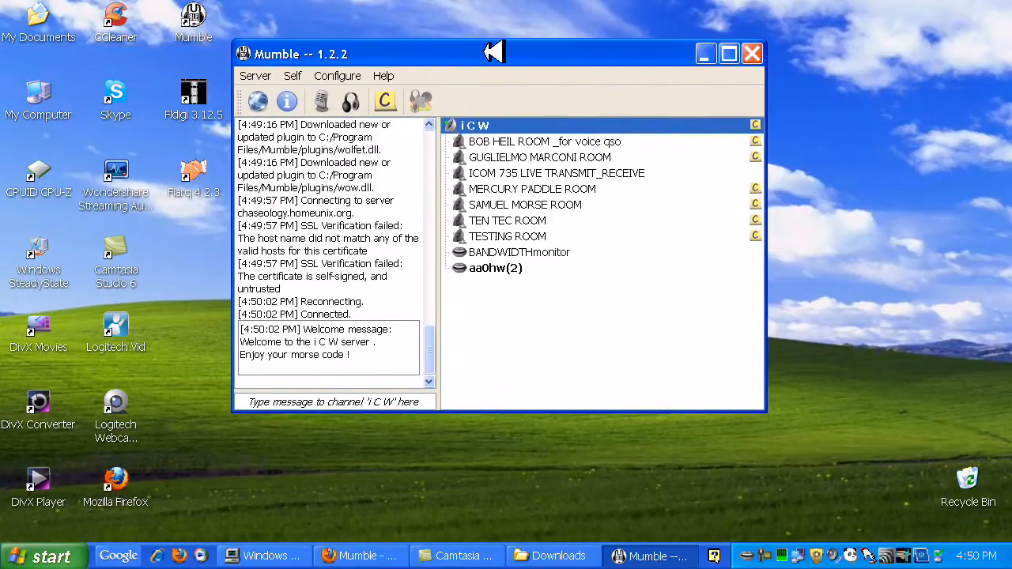
Enable Mumble's advanced settings and apply WsAudioDevice_383 as the audio input device
{"action": "left_click", "coordinate": [355, 76]}
{"action": "left_click", "coordinate": [359, 93]}
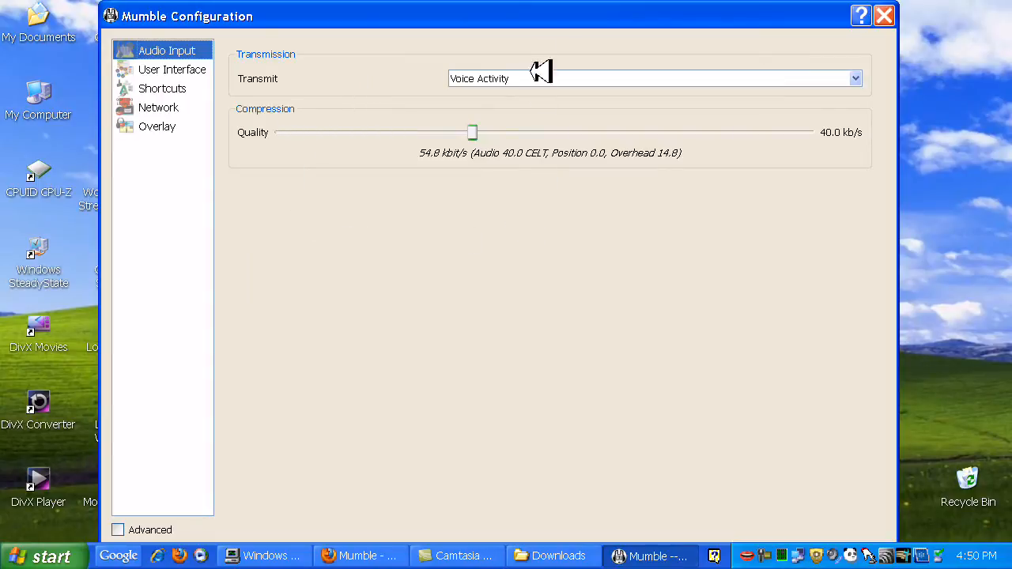
{"action": "mouse_move", "coordinate": [536, 6]}
{"action": "left_mouse_down"}
{"action": "mouse_move", "coordinate": [537, 40]}
{"action": "mouse_move", "coordinate": [534, 0]}
{"action": "left_mouse_up"}
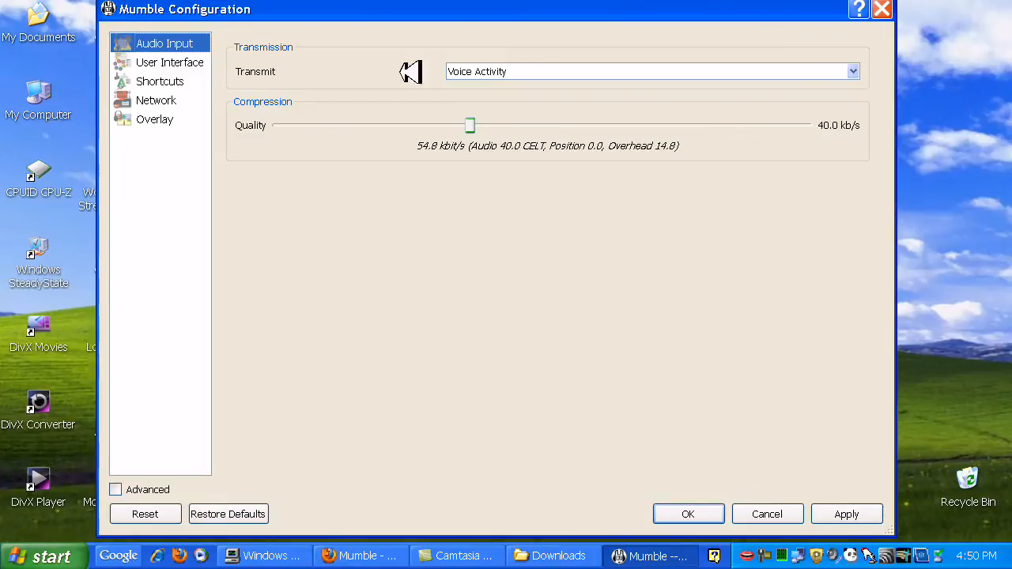
{"action": "left_click", "coordinate": [853, 72]}
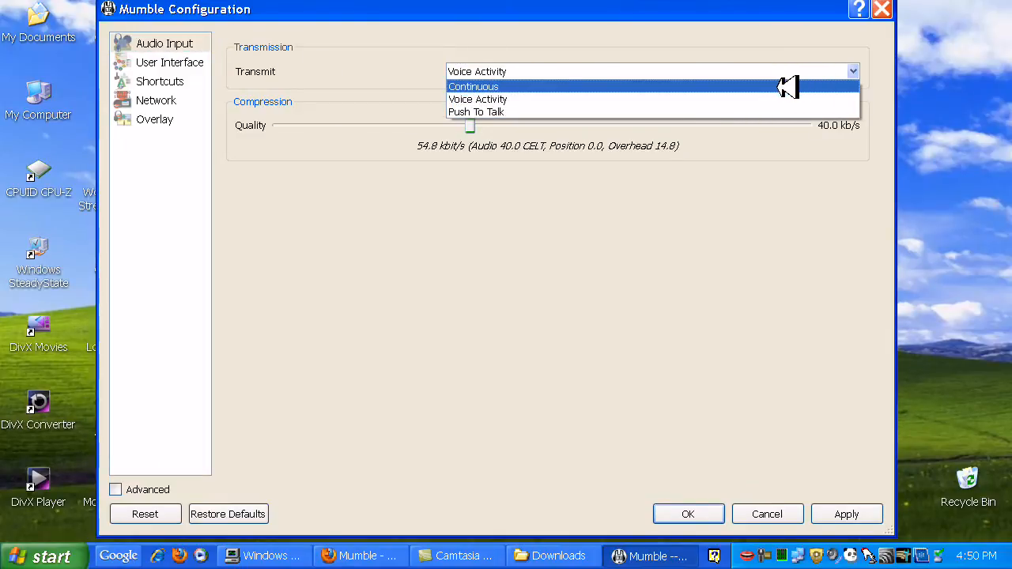
{"action": "left_click", "coordinate": [360, 150]}
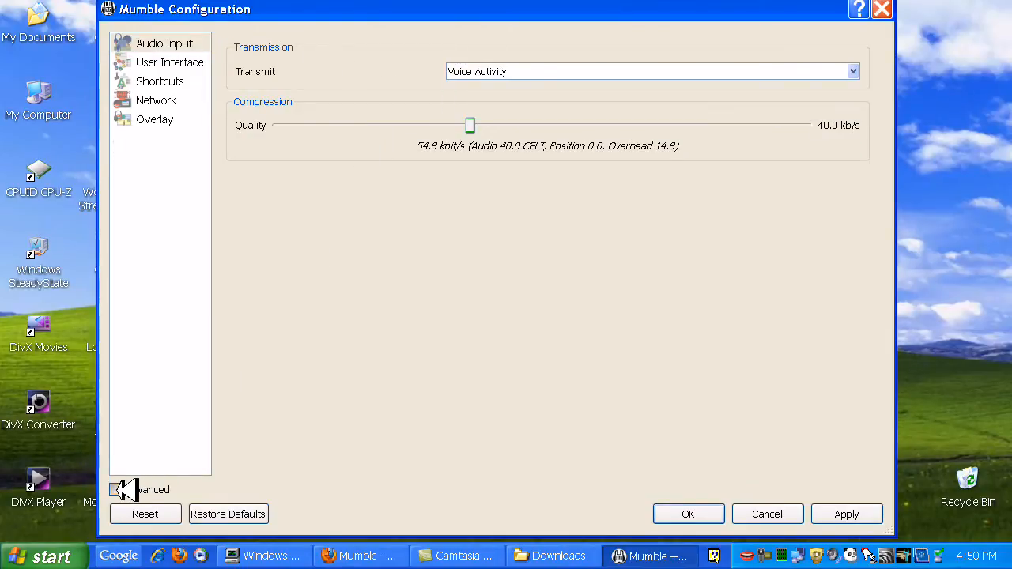
{"action": "left_click", "coordinate": [121, 489]}
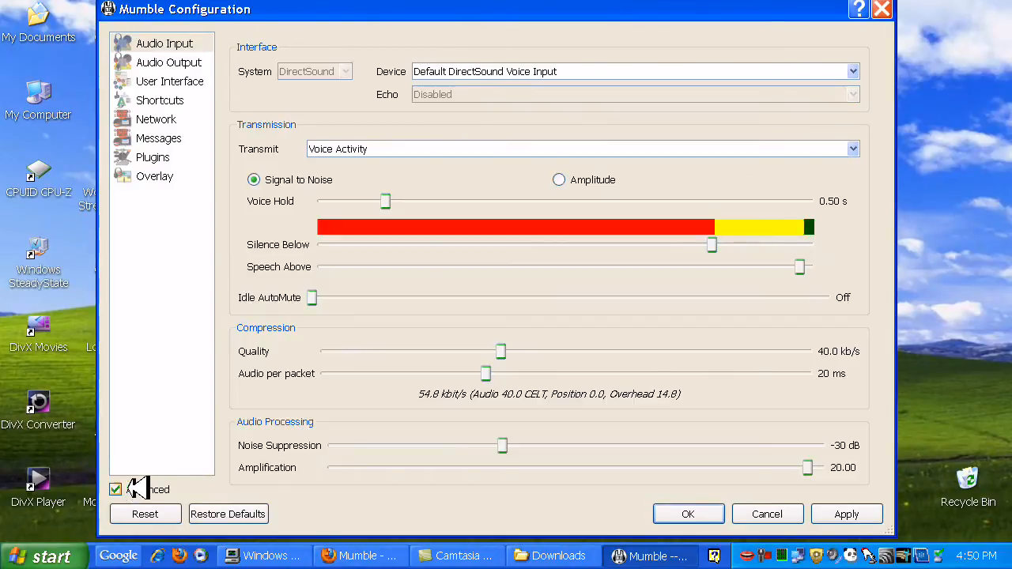
{"action": "left_click", "coordinate": [854, 72]}
{"action": "left_click", "coordinate": [648, 152]}
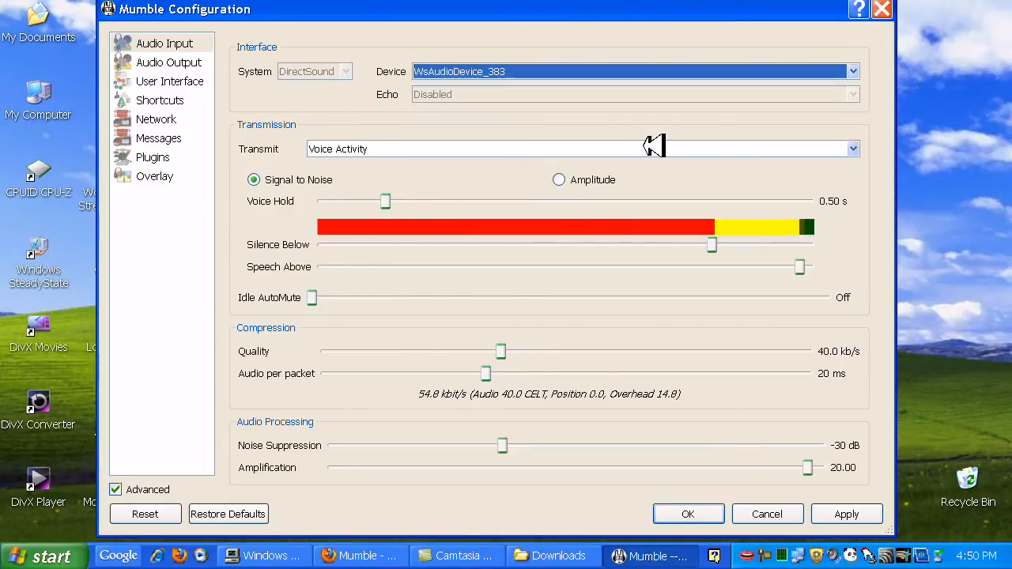
{"action": "left_click", "coordinate": [841, 514]}
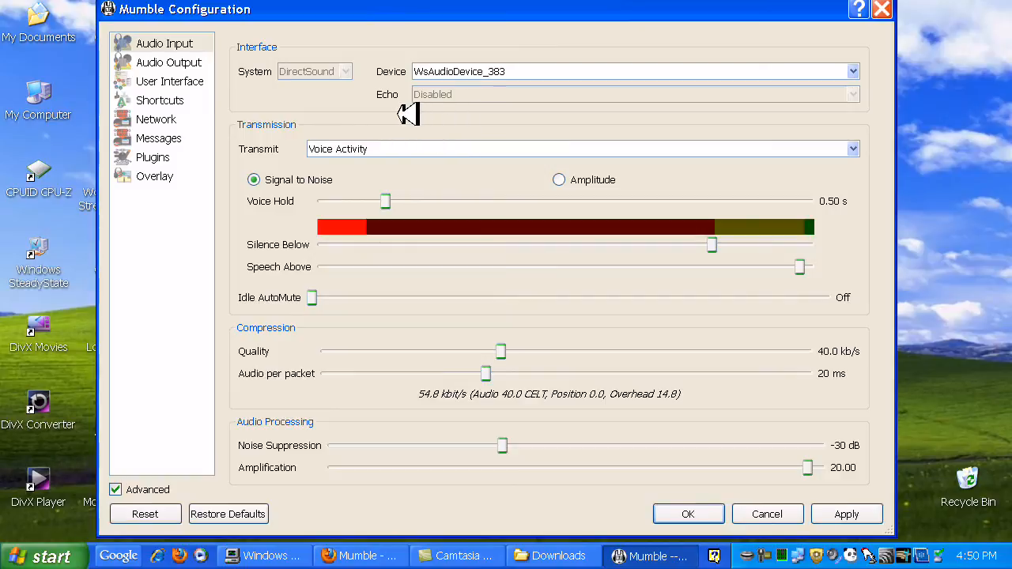
Set voice activity detection to Amplitude with a 2.50 s voice hold, and lower Silence Below and Speech Above to the same near-middle level
{"action": "left_click", "coordinate": [560, 180]}
{"action": "left_click_drag", "start_coordinate": [389, 202], "coordinate": [839, 207]}
{"action": "left_click_drag", "start_coordinate": [715, 245], "coordinate": [548, 246]}
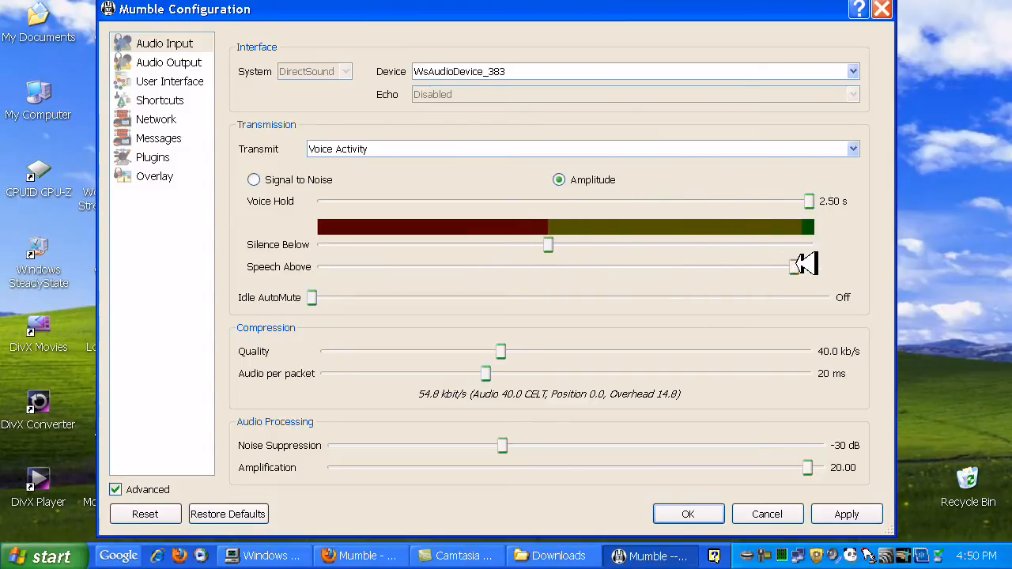
{"action": "left_click_drag", "start_coordinate": [801, 267], "coordinate": [559, 290]}
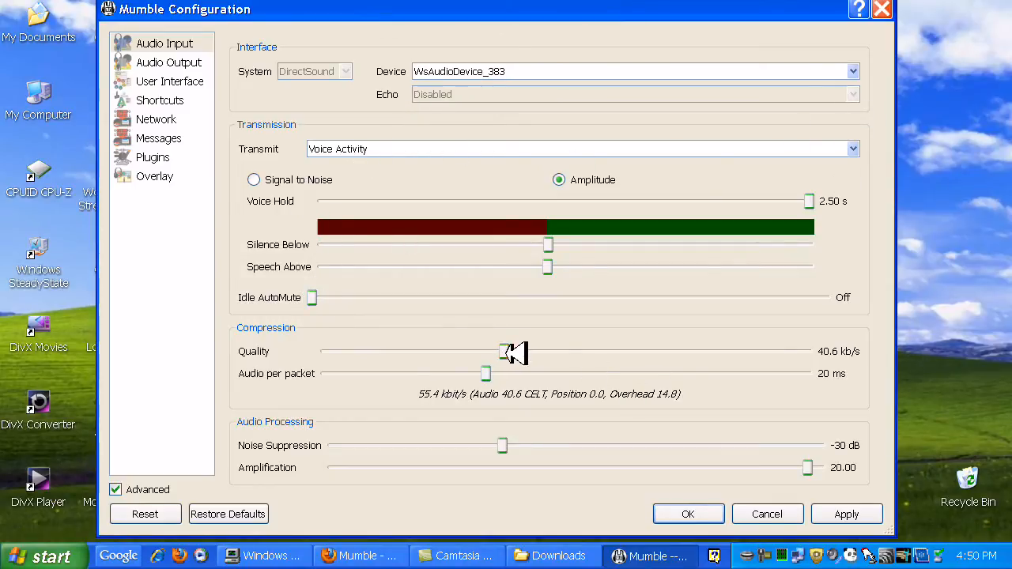
Apply 96.0 kb/s quality, 60 ms audio per packet, noise suppression off and amplification 1.00 to the audio input
{"action": "left_click_drag", "start_coordinate": [506, 353], "coordinate": [847, 344]}
{"action": "left_click_drag", "start_coordinate": [487, 374], "coordinate": [827, 375]}
{"action": "left_click_drag", "start_coordinate": [503, 448], "coordinate": [315, 444]}
{"action": "left_click_drag", "start_coordinate": [820, 468], "coordinate": [233, 458]}
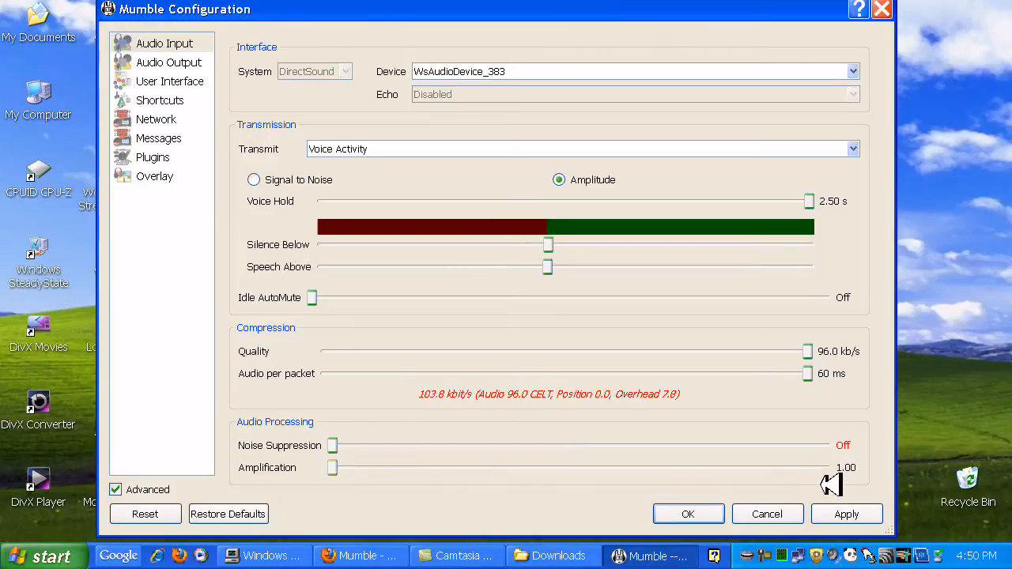
{"action": "left_click", "coordinate": [860, 514]}
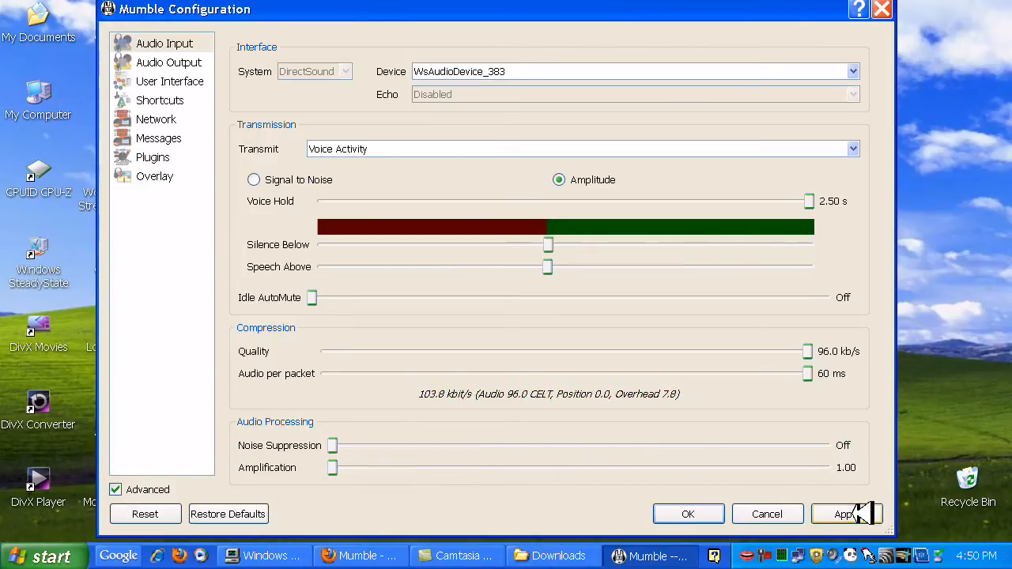
Set audio output to SoundMAX HD Audio with a 50 ms jitter buffer and 100 ms output delay, saving the settings and moving the Mumble window aside
{"action": "left_click", "coordinate": [182, 63]}
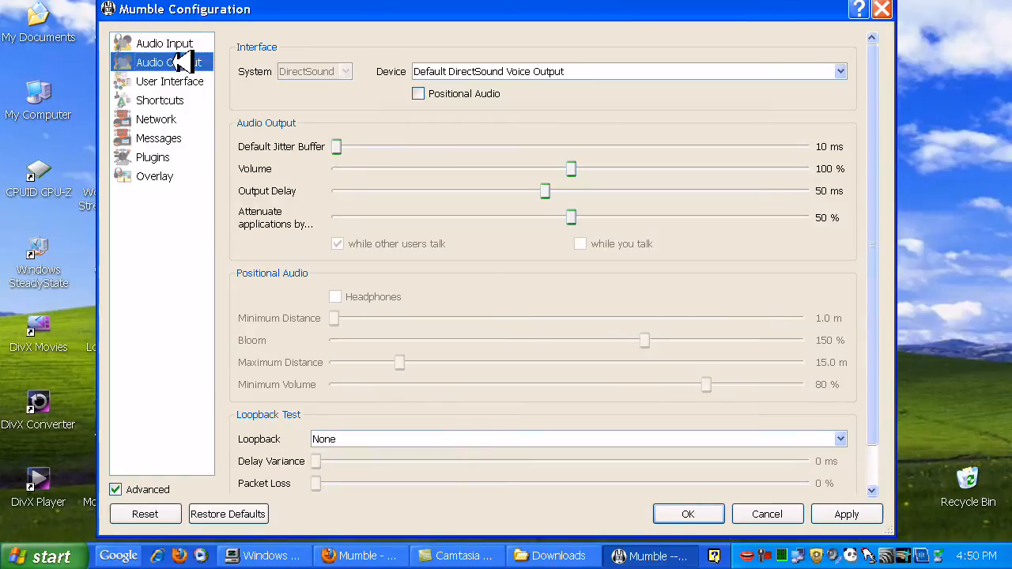
{"action": "left_click", "coordinate": [841, 70]}
{"action": "left_click", "coordinate": [741, 99]}
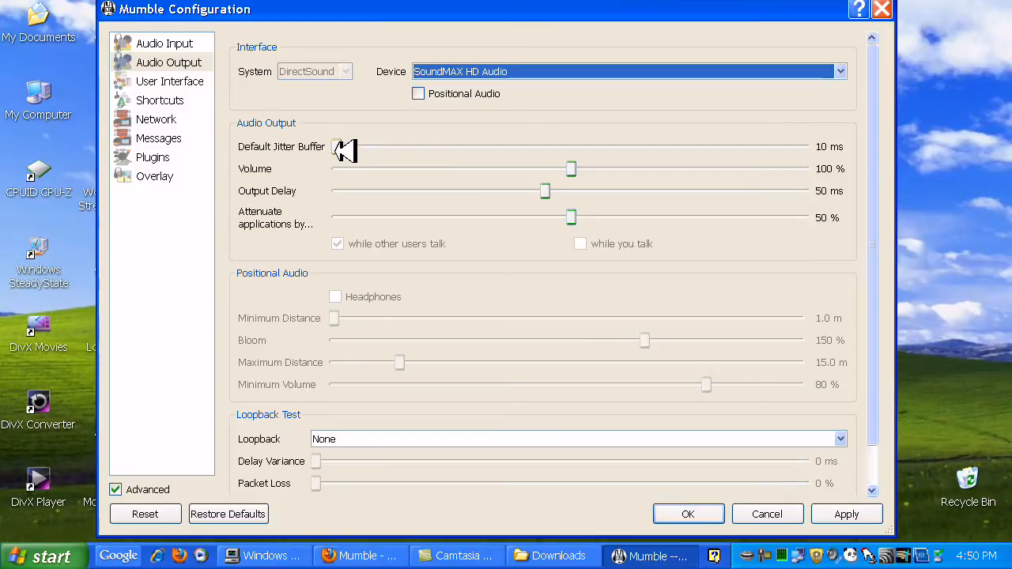
{"action": "left_click_drag", "start_coordinate": [346, 150], "coordinate": [870, 145]}
{"action": "left_click_drag", "start_coordinate": [556, 192], "coordinate": [824, 191]}
{"action": "left_click", "coordinate": [847, 514]}
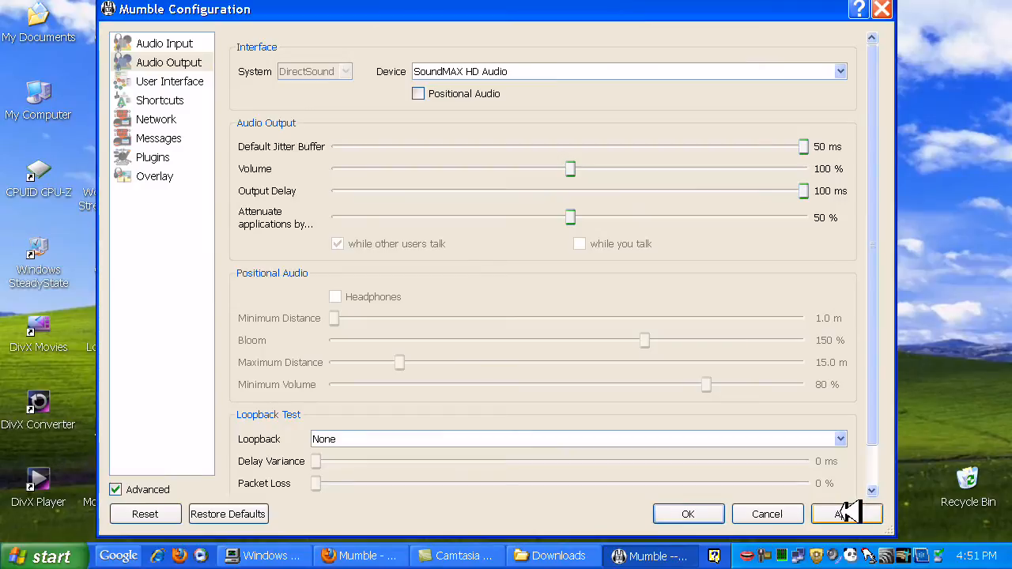
{"action": "left_click", "coordinate": [716, 514]}
{"action": "left_click_drag", "start_coordinate": [497, 49], "coordinate": [715, 15]}
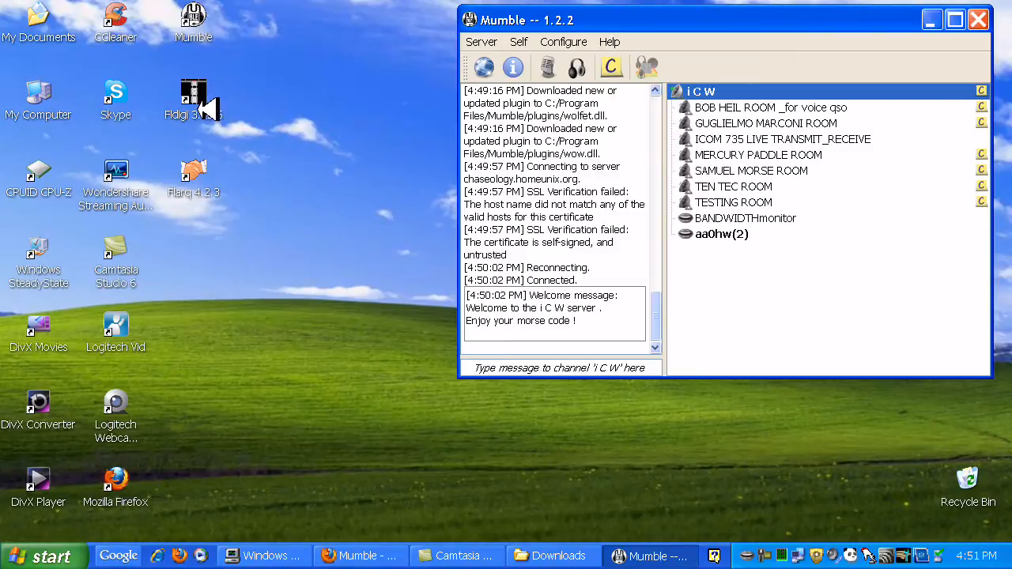
Switch to Firefox and look up the Fldigi/Flarq downloads page from the fldigi search results, then minimize the browser
{"action": "left_click", "coordinate": [345, 555]}
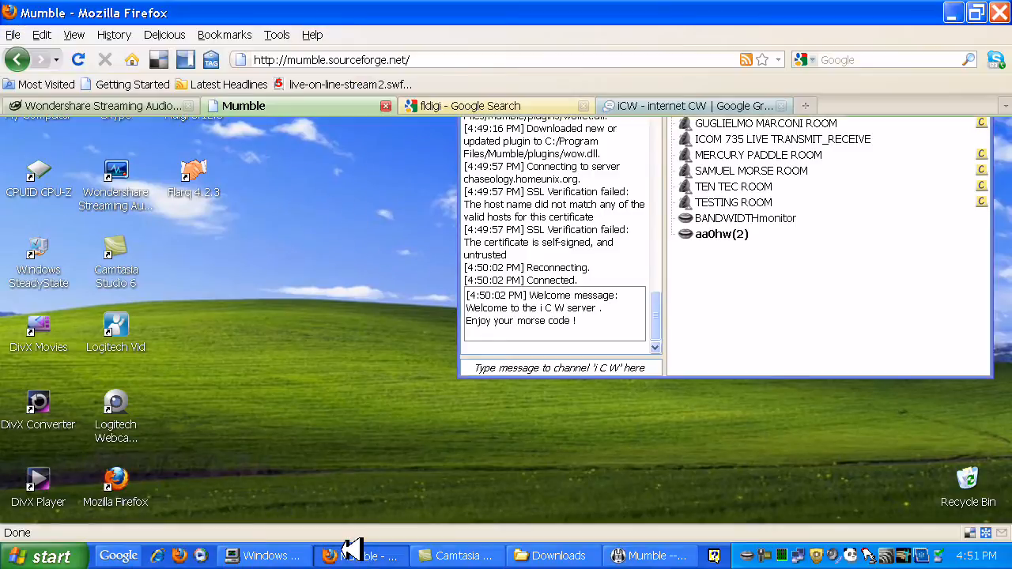
{"action": "left_click", "coordinate": [424, 106]}
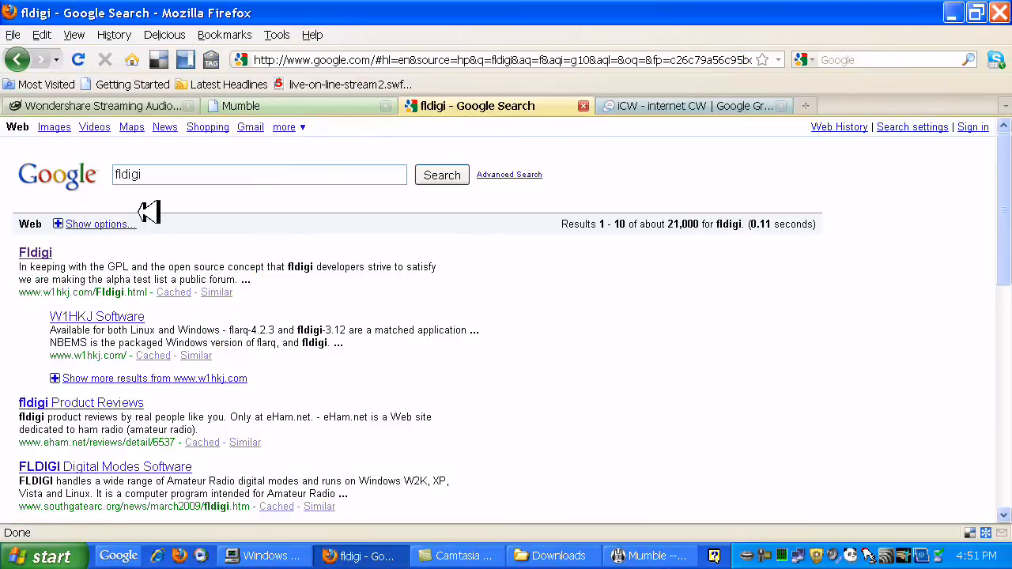
{"action": "left_click", "coordinate": [47, 252]}
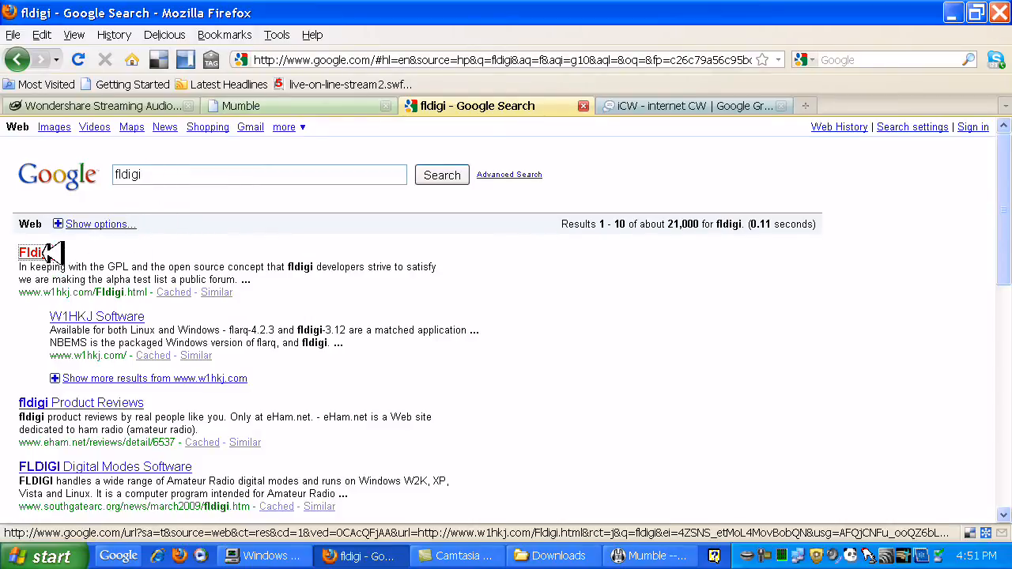
{"action": "scroll", "coordinate": [230, 264], "scroll_direction": "down", "scroll_amount": 10}
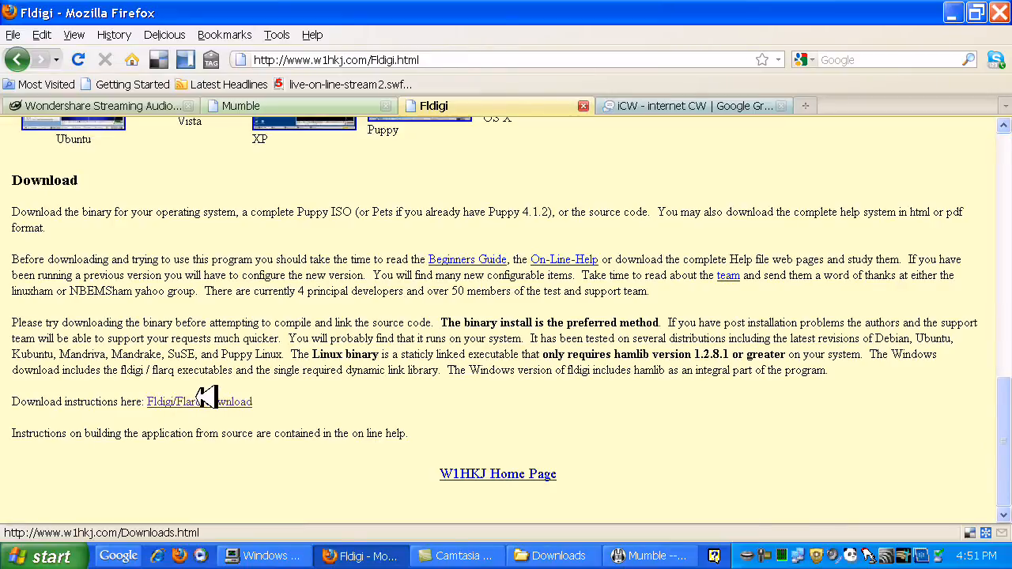
{"action": "left_click", "coordinate": [212, 402]}
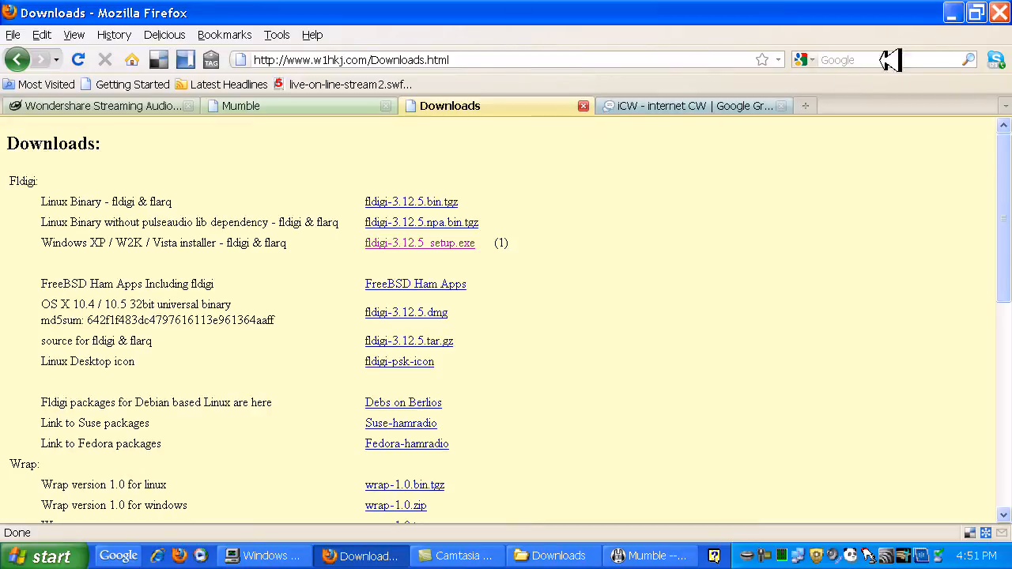
{"action": "left_click", "coordinate": [953, 13]}
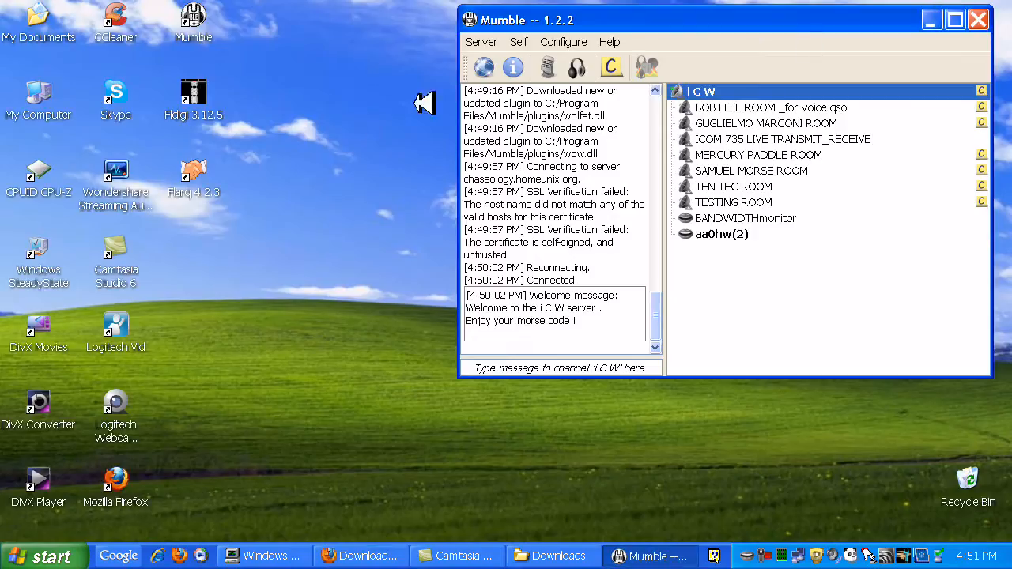
Launch Fldigi 3.12.5, adjust its window height to fit the desktop, and set the operating mode to CW
{"action": "double_click", "coordinate": [195, 97]}
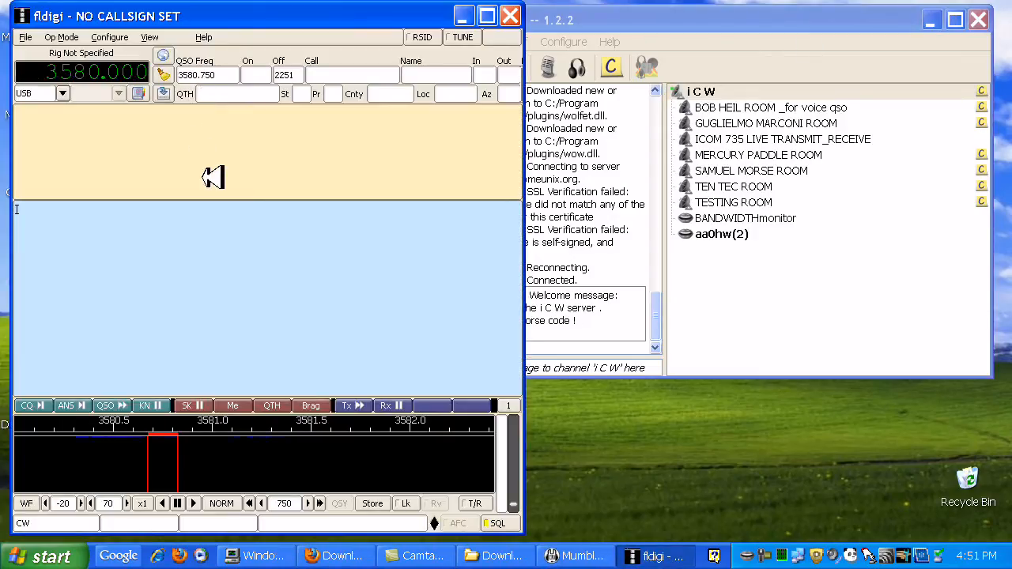
{"action": "left_click_drag", "start_coordinate": [206, 535], "coordinate": [238, 324]}
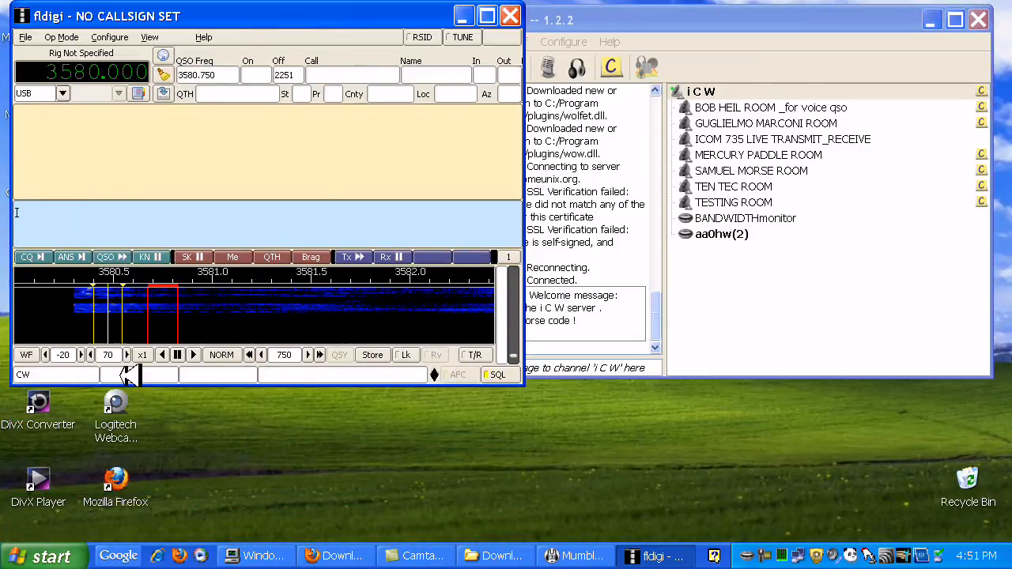
{"action": "left_click_drag", "start_coordinate": [206, 384], "coordinate": [182, 534]}
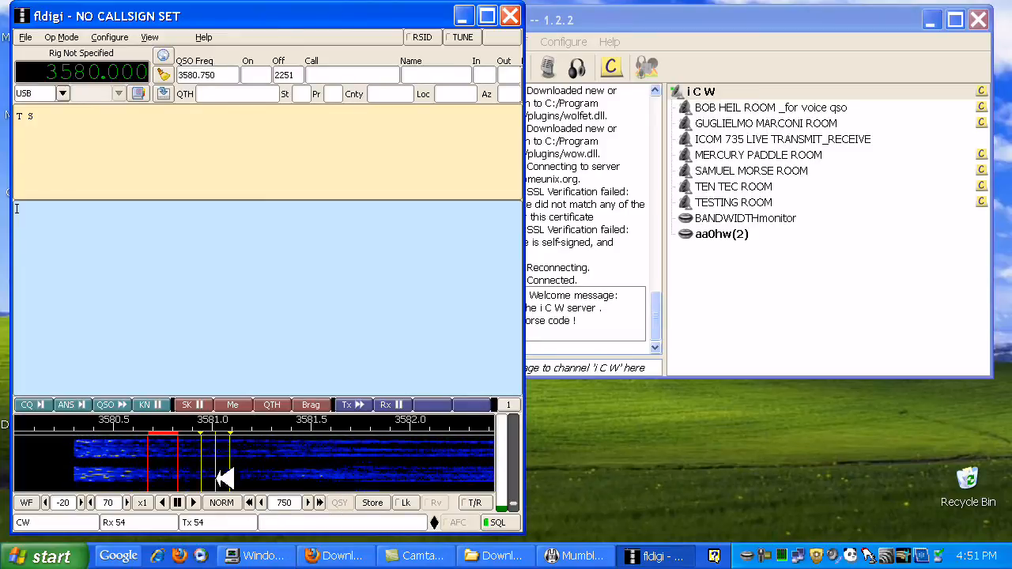
{"action": "left_click", "coordinate": [62, 37]}
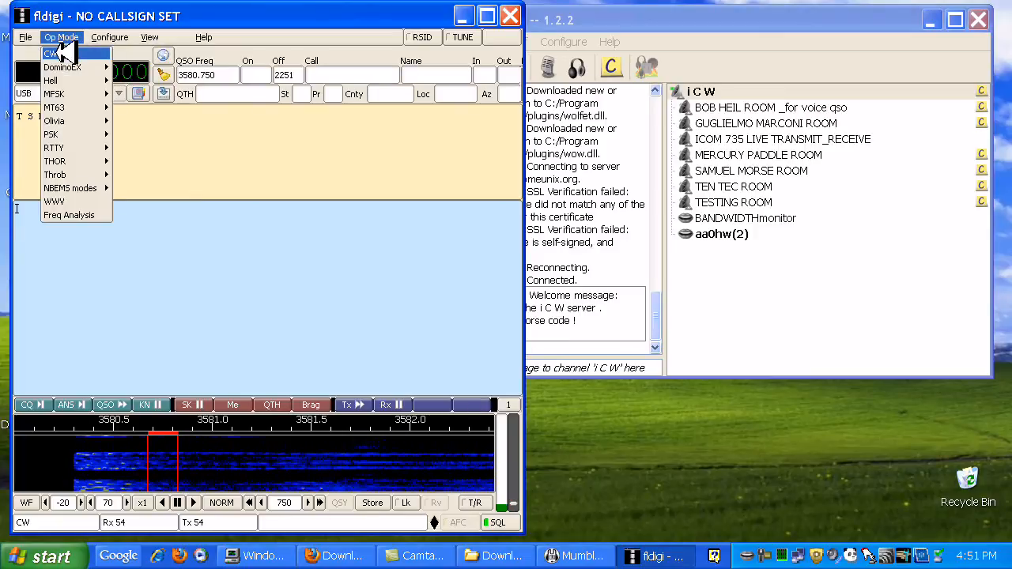
{"action": "left_click", "coordinate": [65, 53]}
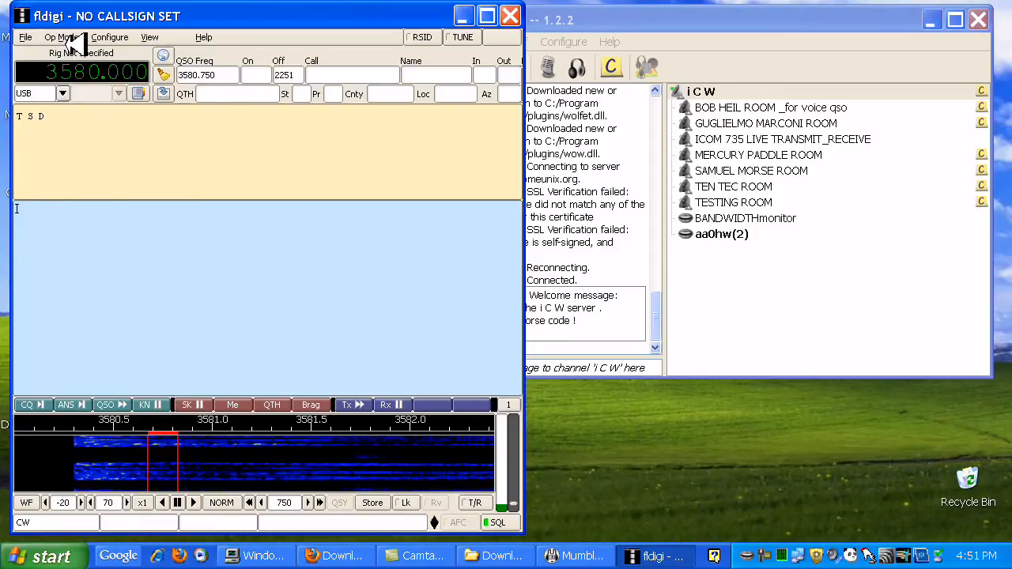
Review the PortAudio capture and playback device choices in fldigi's audio configuration, with the configuration window moved clear of the main window
{"action": "left_click", "coordinate": [106, 37]}
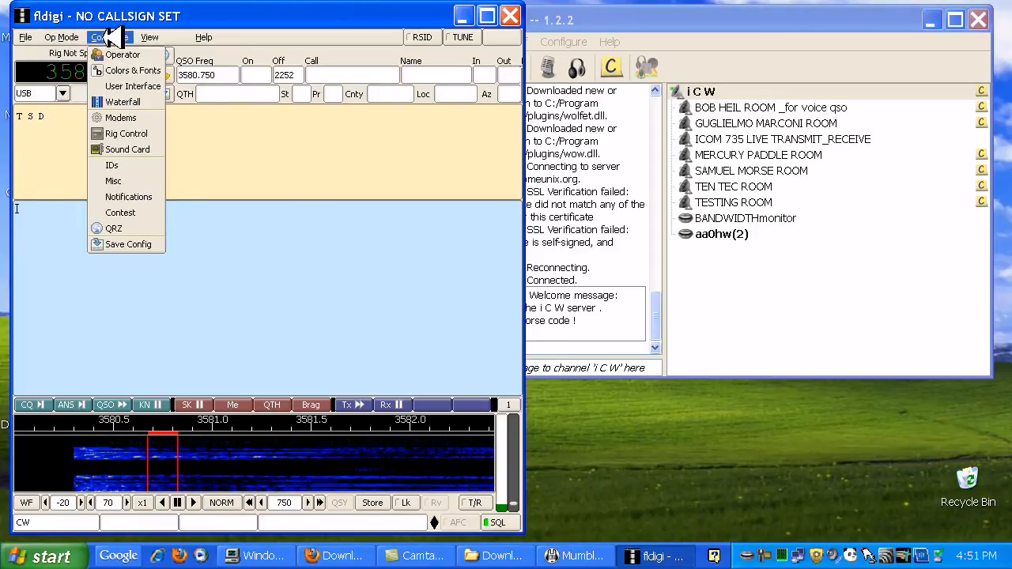
{"action": "left_click", "coordinate": [122, 118]}
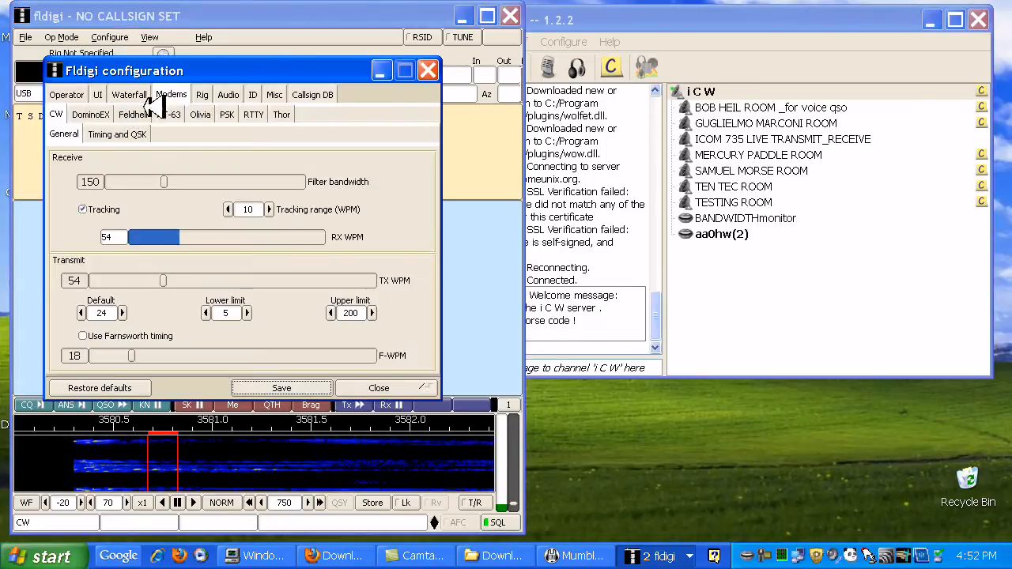
{"action": "left_click_drag", "start_coordinate": [189, 71], "coordinate": [670, 211]}
{"action": "left_click", "coordinate": [716, 235]}
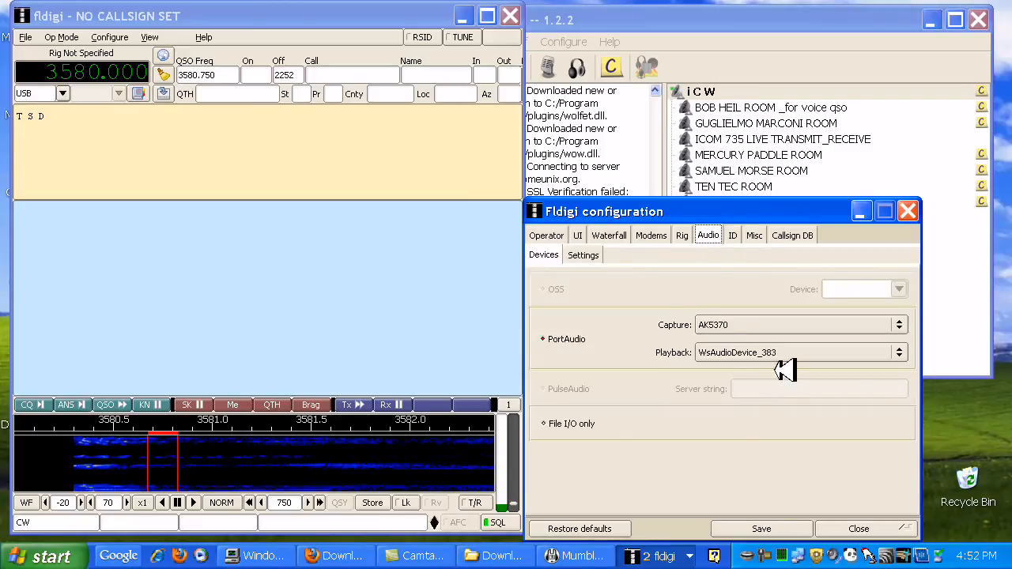
{"action": "left_click", "coordinate": [902, 352]}
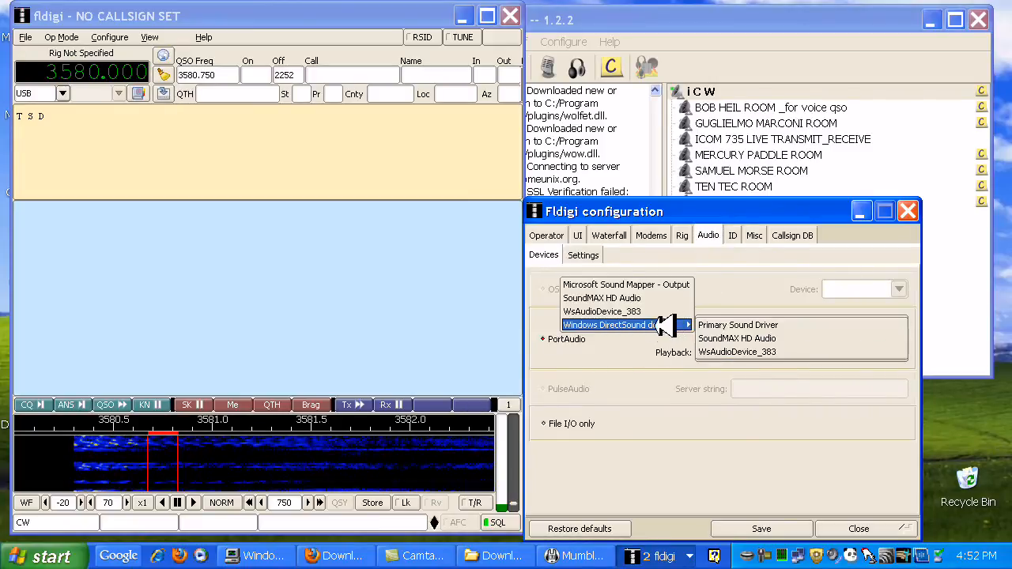
{"action": "left_click", "coordinate": [716, 435]}
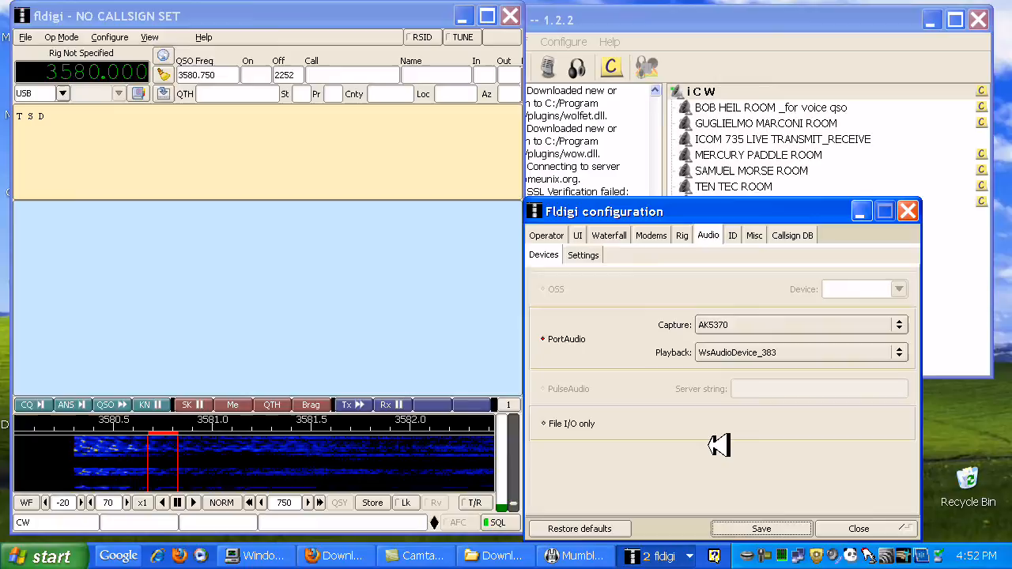
Review the capture and playback sample rates and the converter choices in fldigi's audio settings
{"action": "left_click", "coordinate": [595, 254]}
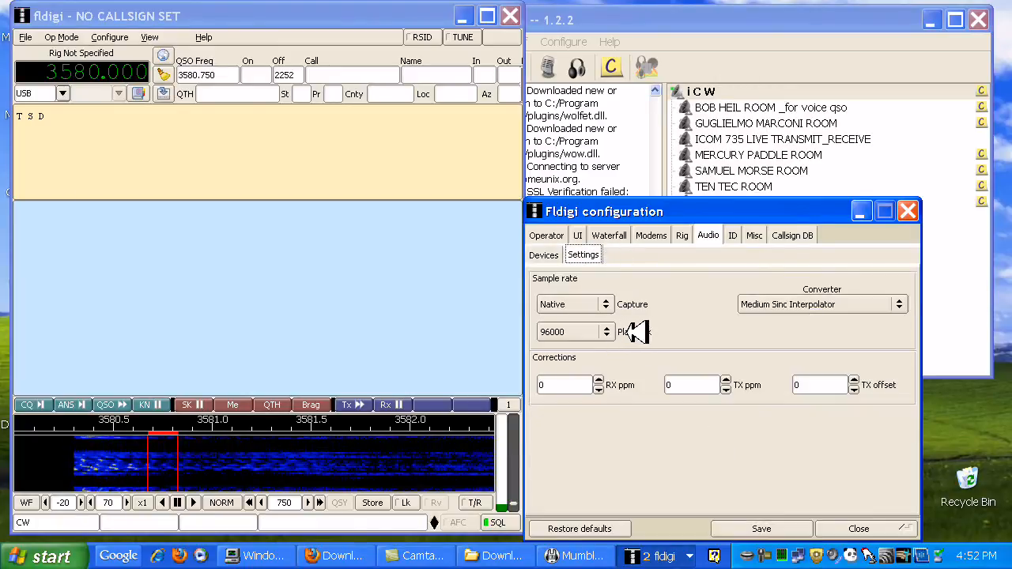
{"action": "left_click", "coordinate": [601, 331]}
{"action": "left_click", "coordinate": [609, 331]}
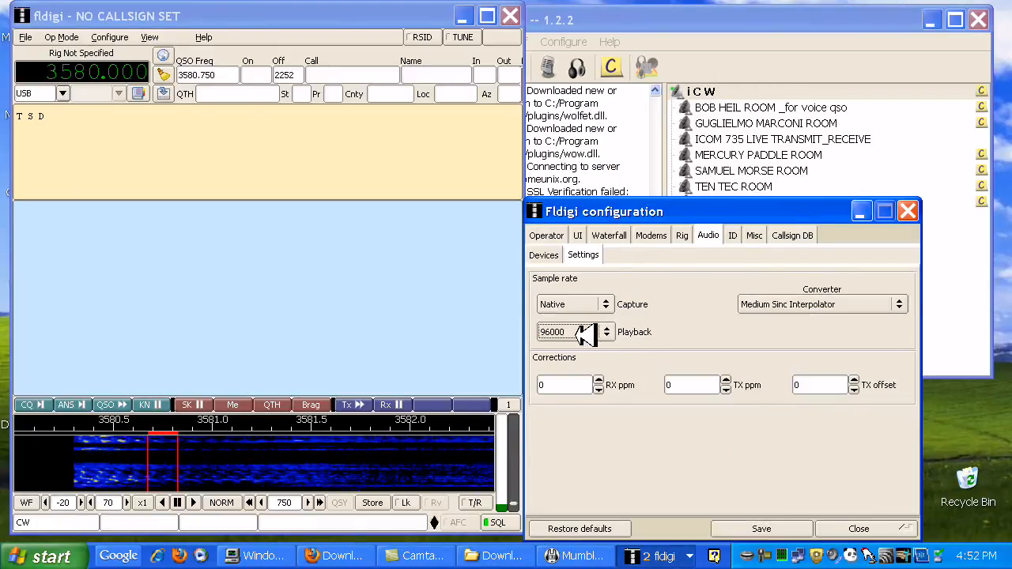
{"action": "left_click", "coordinate": [907, 304]}
{"action": "left_click", "coordinate": [903, 297]}
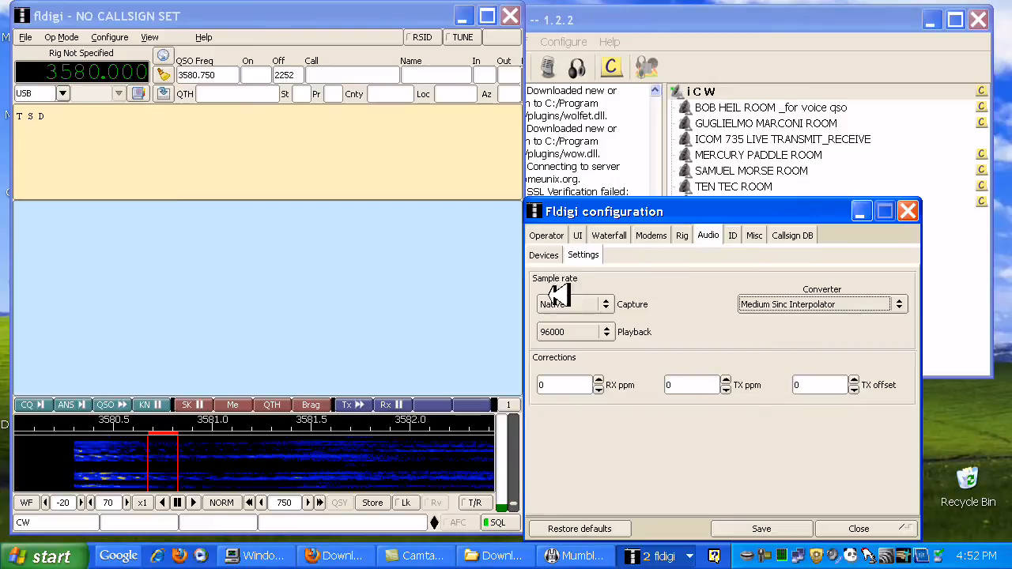
Examine fldigi's general CW modem settings and its timing options, including the edge shape choices
{"action": "left_click", "coordinate": [659, 235]}
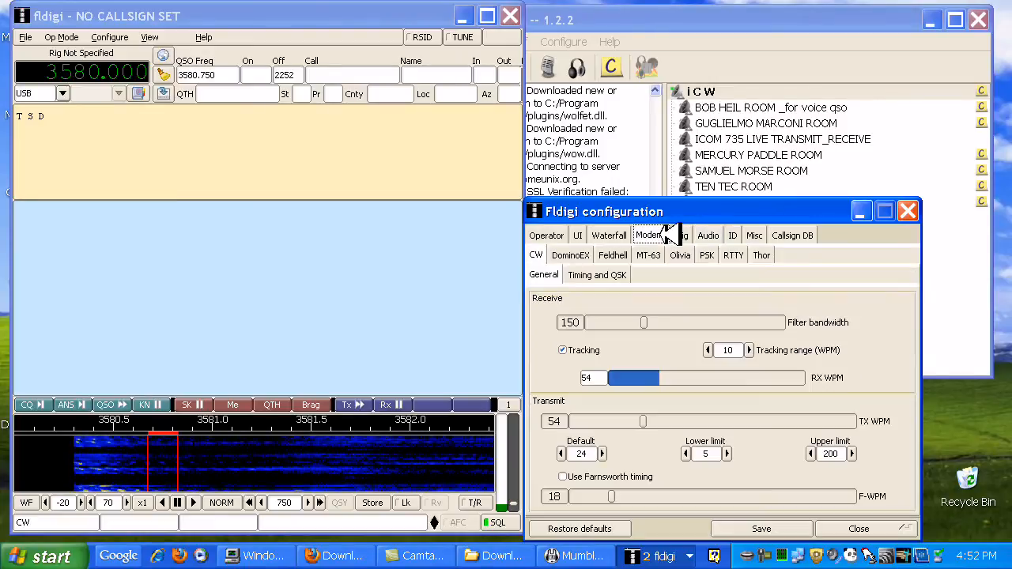
{"action": "left_click", "coordinate": [624, 275]}
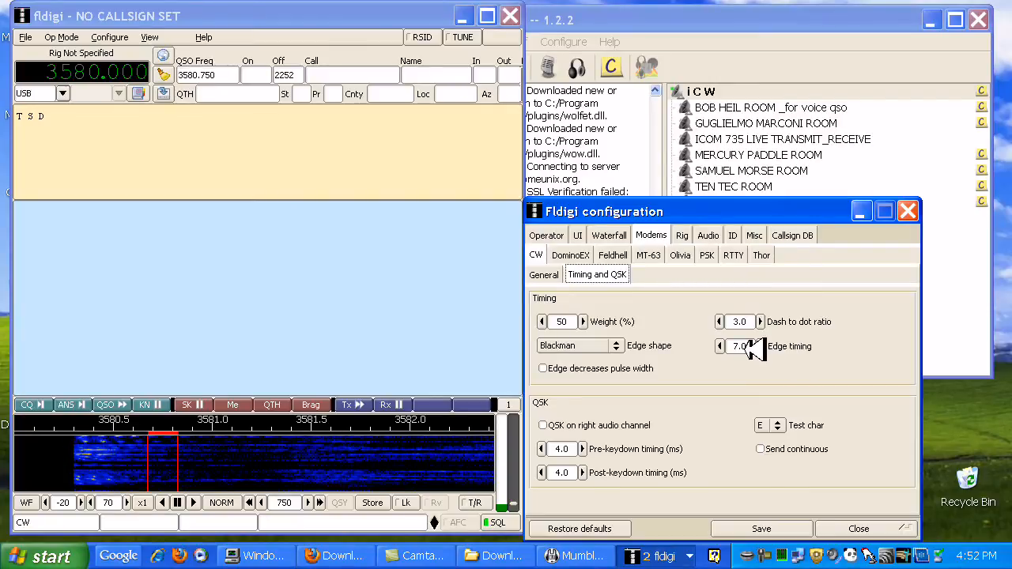
{"action": "left_click", "coordinate": [624, 345]}
{"action": "left_click", "coordinate": [637, 345]}
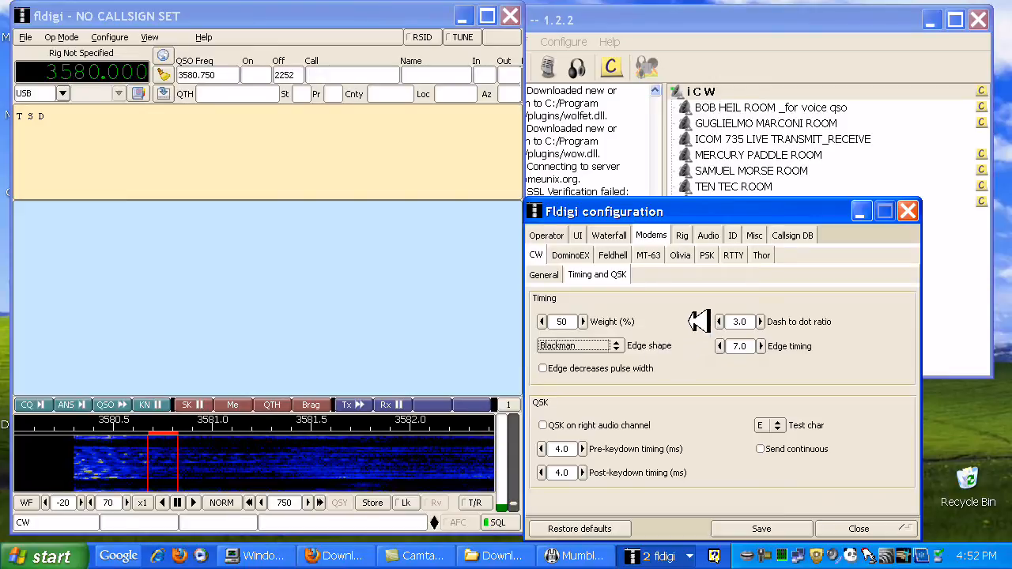
Try a lower CW transmit upper limit, restore it to 200 WPM, and set the transmit speed to 55 WPM
{"action": "left_click", "coordinate": [543, 275]}
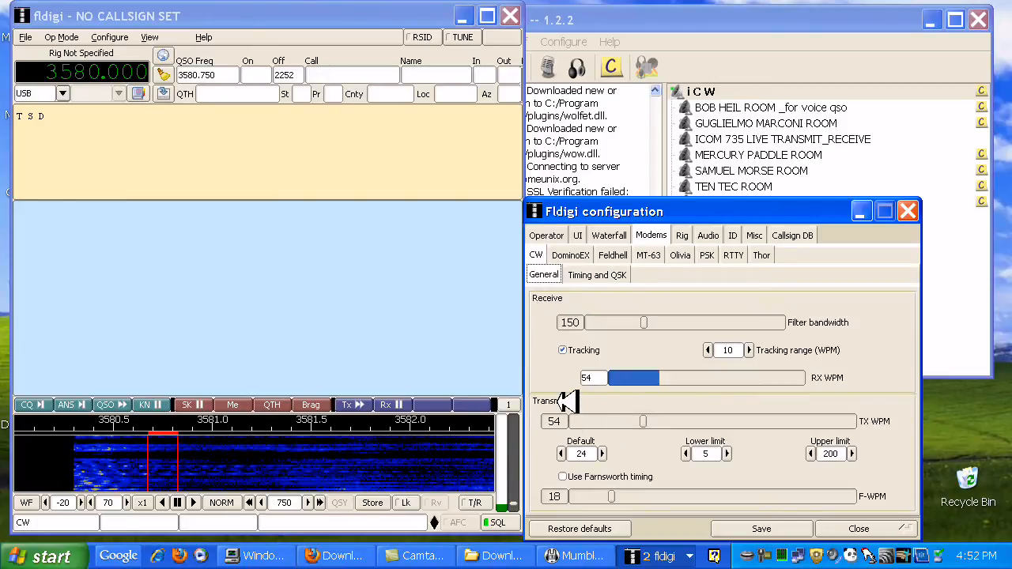
{"action": "left_click", "coordinate": [822, 455]}
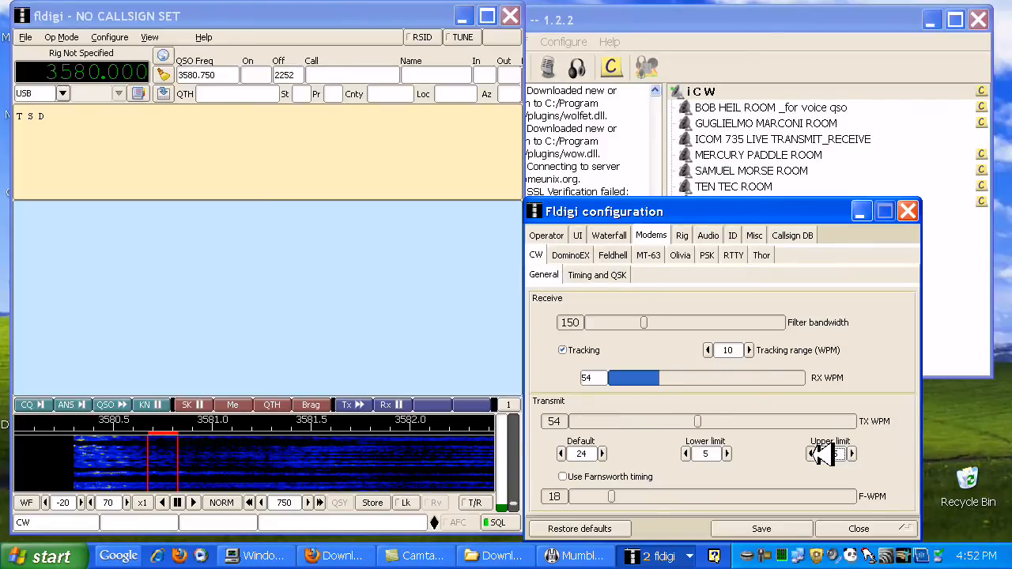
{"action": "left_click", "coordinate": [815, 455]}
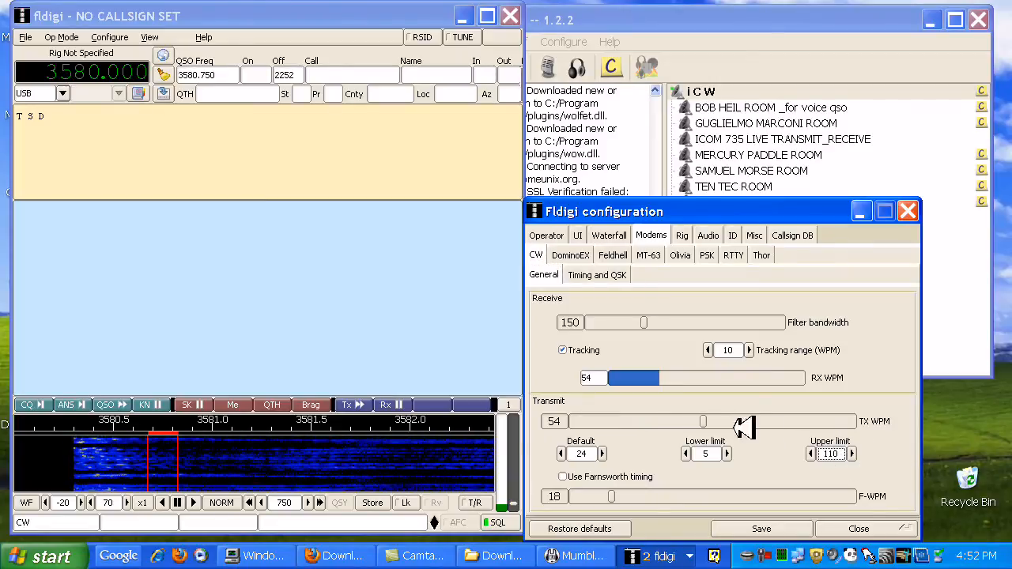
{"action": "left_click", "coordinate": [853, 454]}
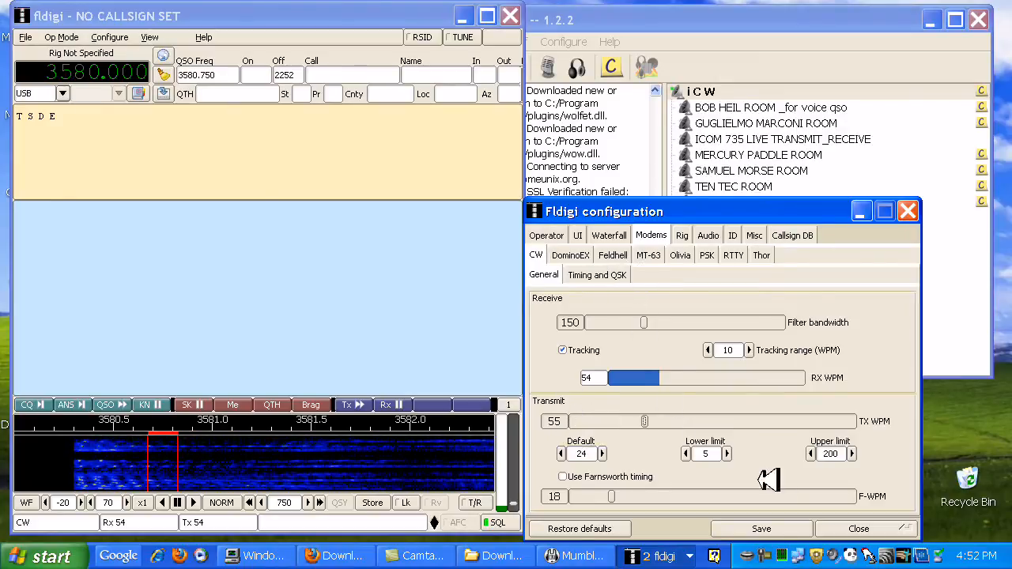
{"action": "left_click_drag", "start_coordinate": [832, 213], "coordinate": [863, 410]}
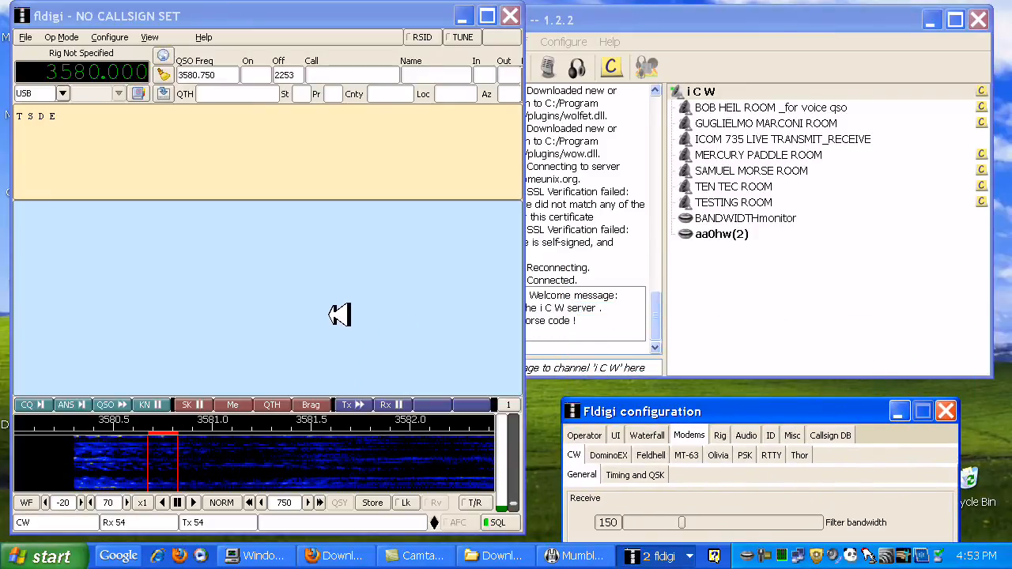
{"action": "left_click", "coordinate": [364, 405]}
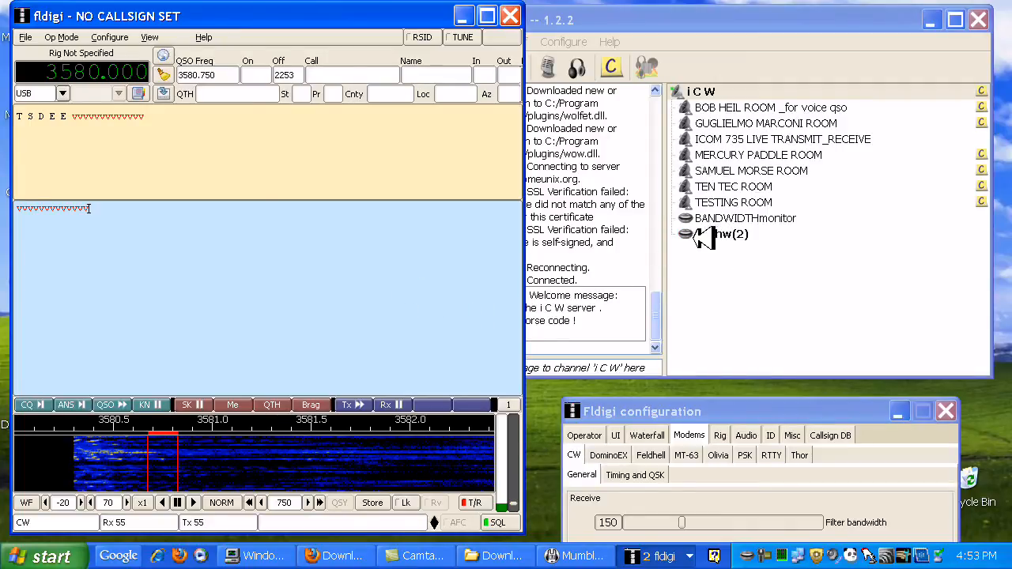
In Mumble, move the connected user's own entry from the root channel into TESTING ROOM
{"action": "left_click", "coordinate": [709, 235]}
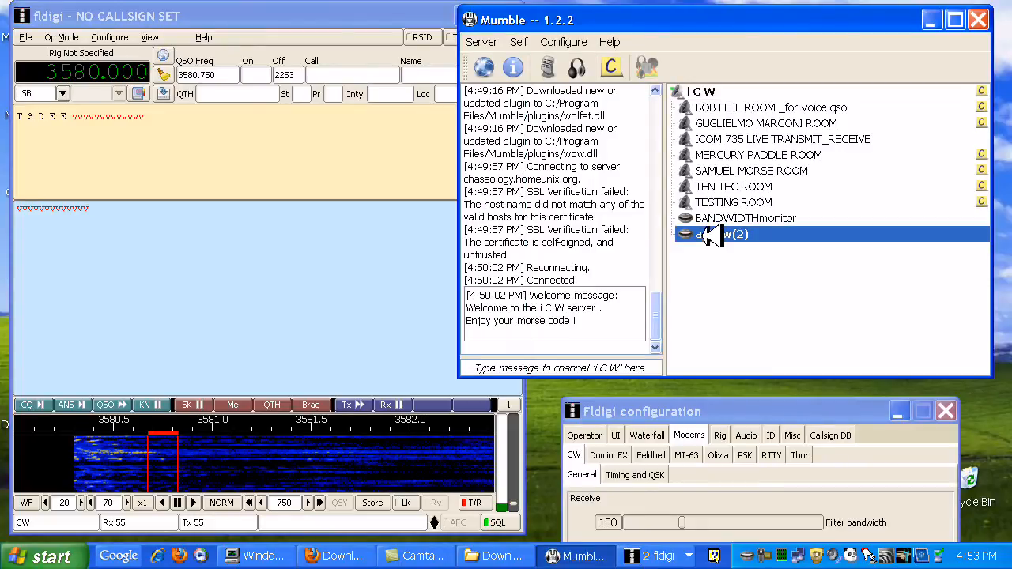
{"action": "left_click_drag", "start_coordinate": [710, 236], "coordinate": [725, 204]}
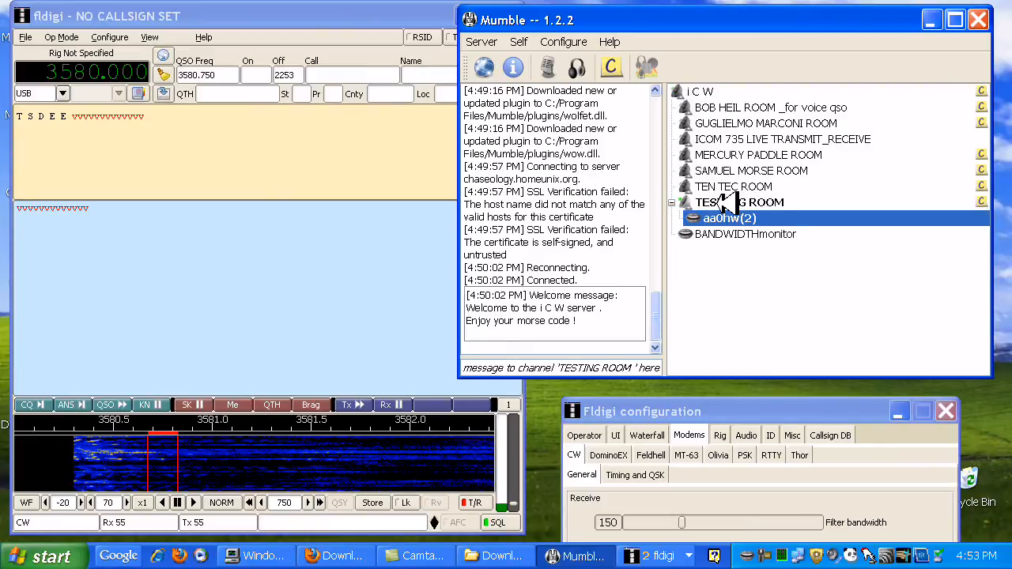
{"action": "mouse_move", "coordinate": [704, 219]}
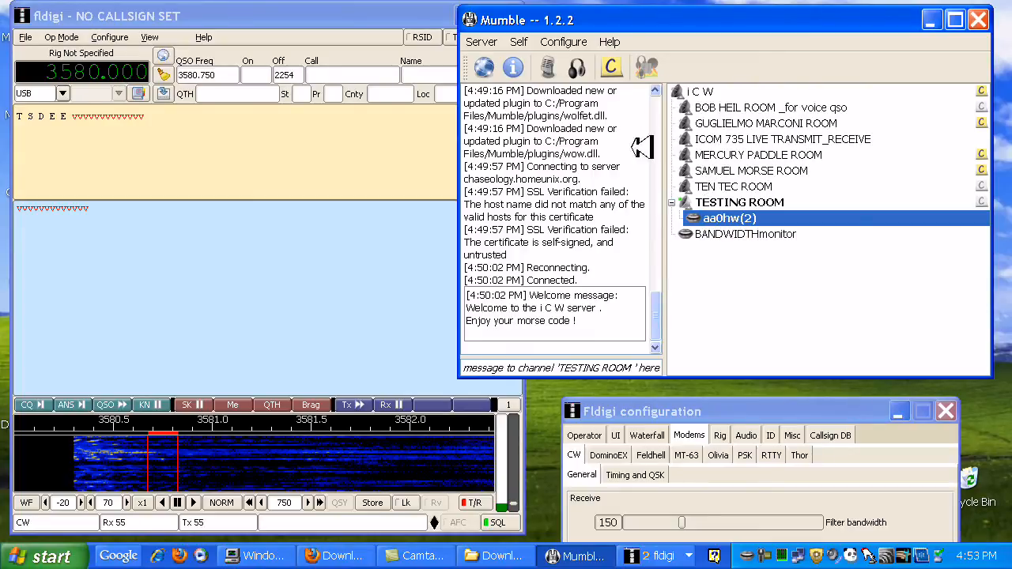
Set Mumble's audio output loopback test to Server and save the configuration
{"action": "left_click", "coordinate": [581, 45]}
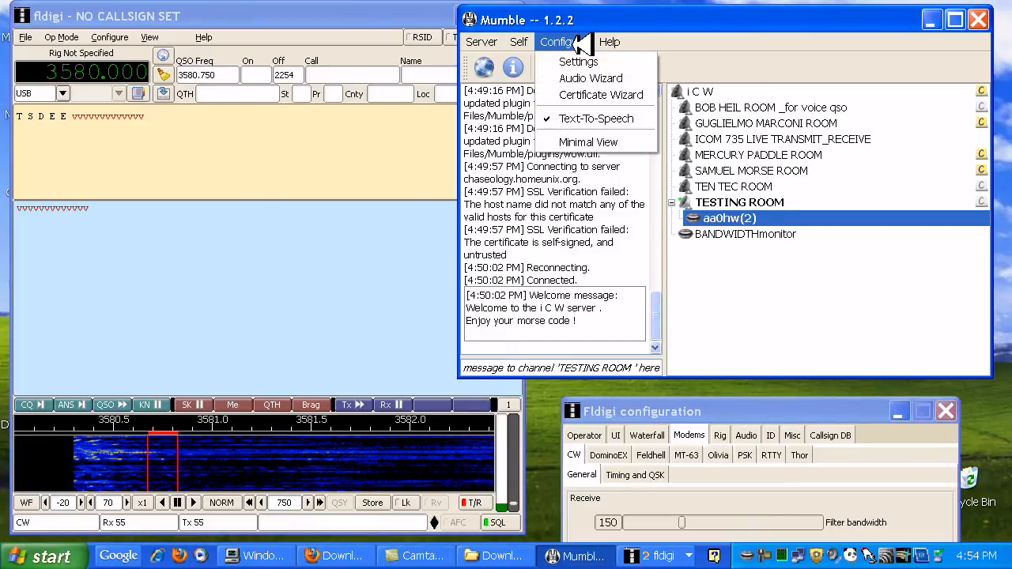
{"action": "left_click", "coordinate": [581, 62]}
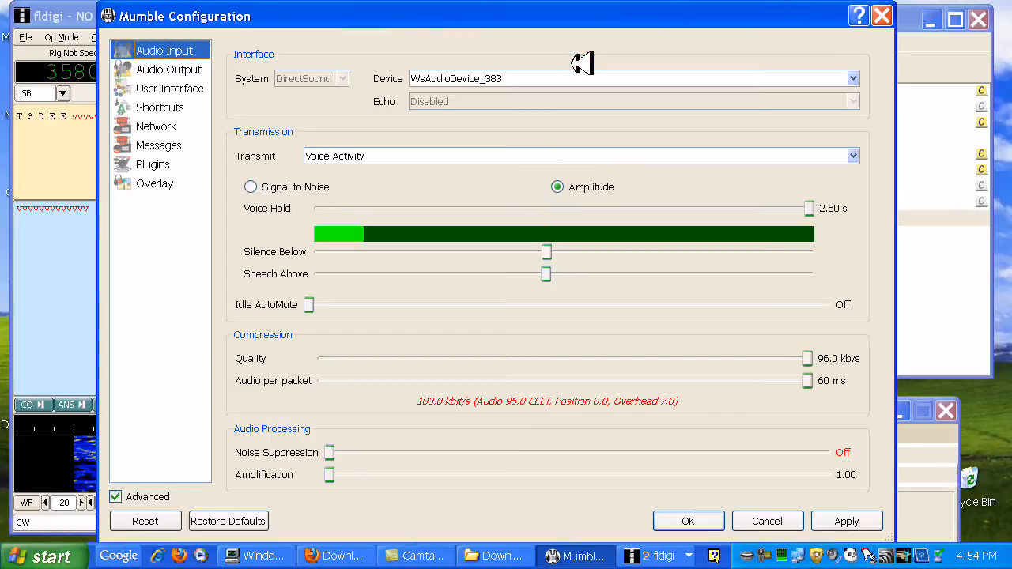
{"action": "left_click", "coordinate": [190, 69]}
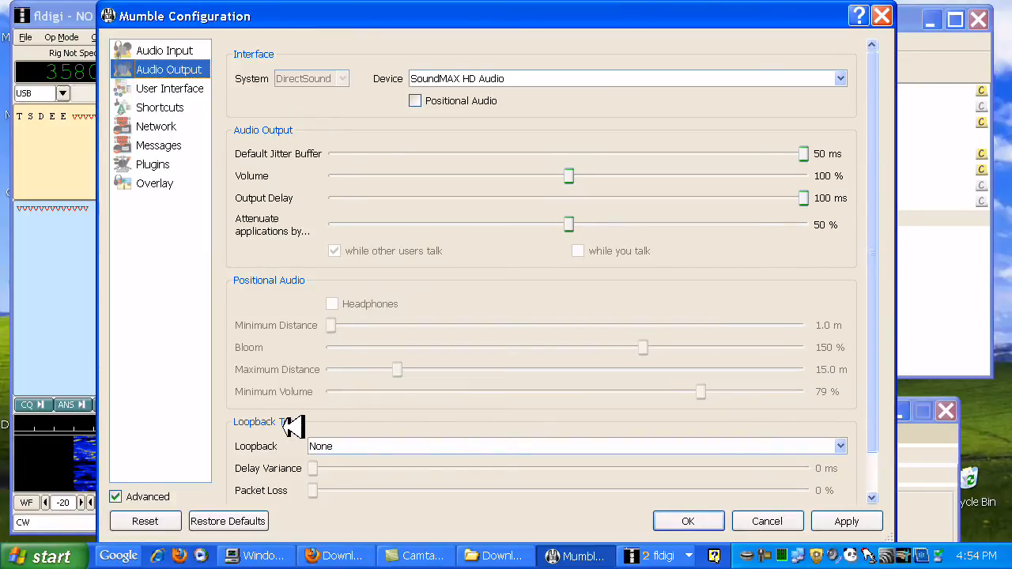
{"action": "left_click", "coordinate": [845, 447]}
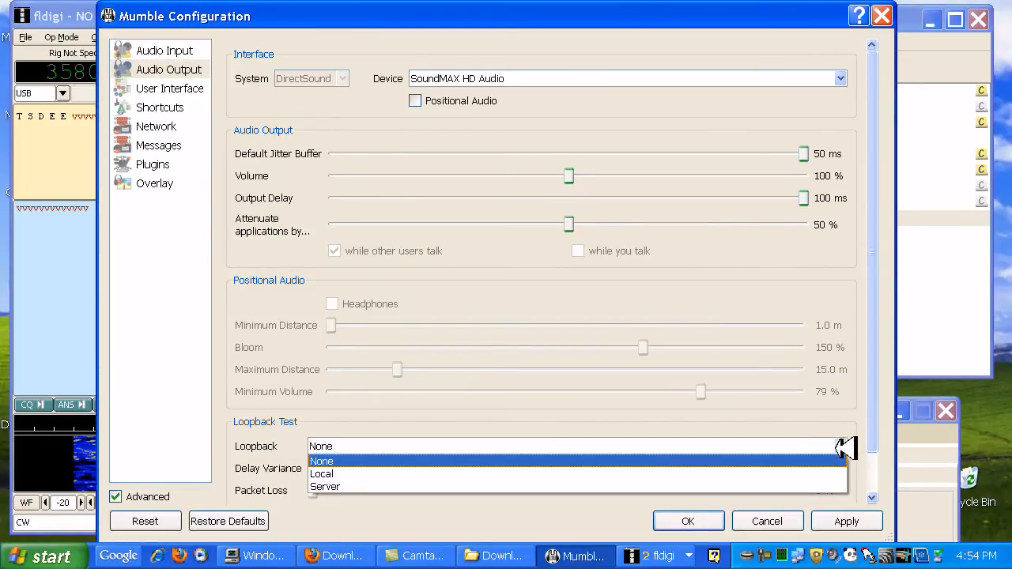
{"action": "left_click", "coordinate": [772, 484]}
{"action": "left_click", "coordinate": [864, 518]}
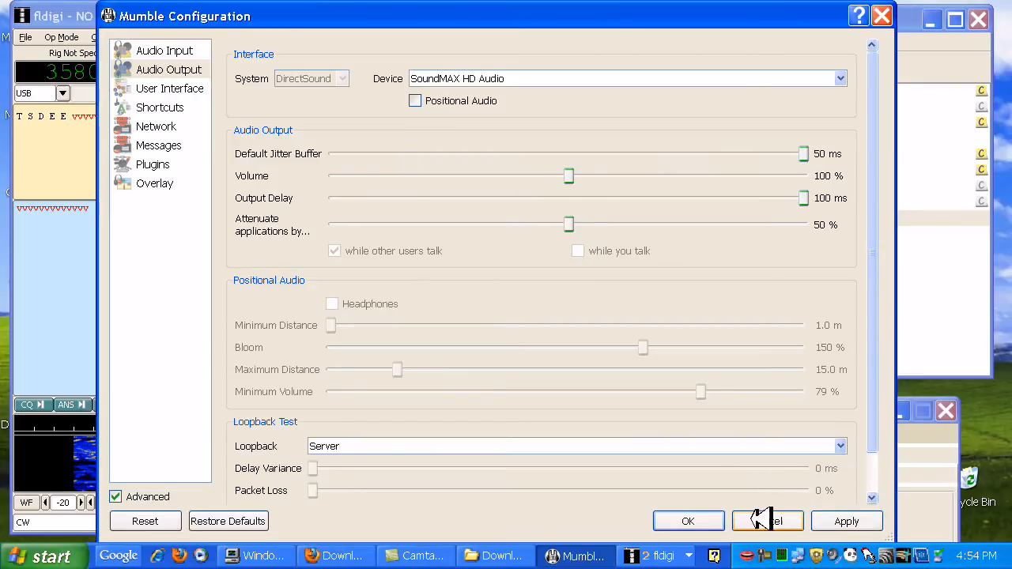
{"action": "left_click", "coordinate": [710, 522]}
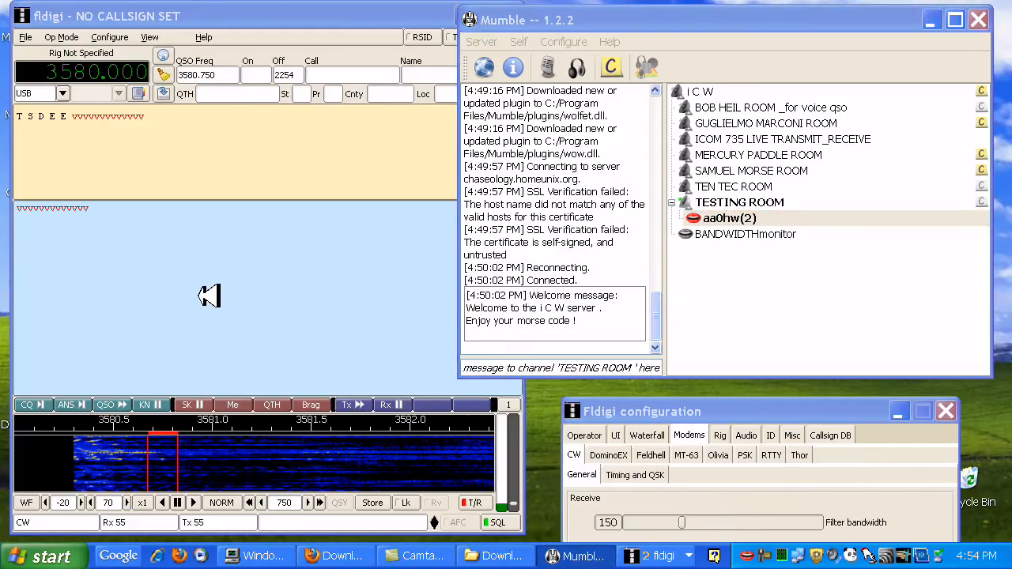
Switch to fldigi and transmit more v characters followed by the word test
{"action": "left_click", "coordinate": [142, 223]}
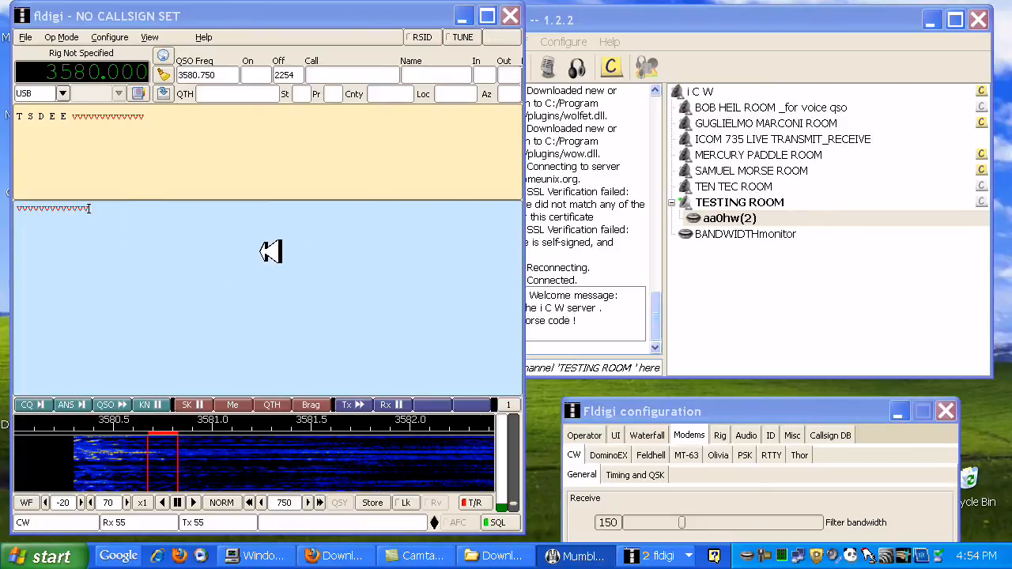
{"action": "type", "text": "vvvtest"}
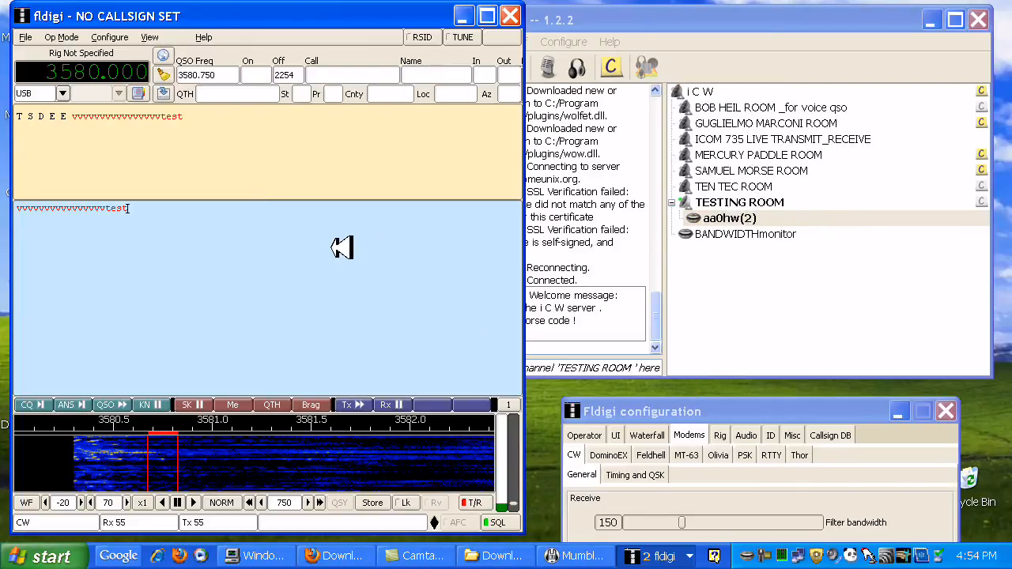
Review the CW Timing and QSK settings in the fldigi configuration, then return its window below Mumble
{"action": "left_click_drag", "start_coordinate": [683, 411], "coordinate": [569, 91]}
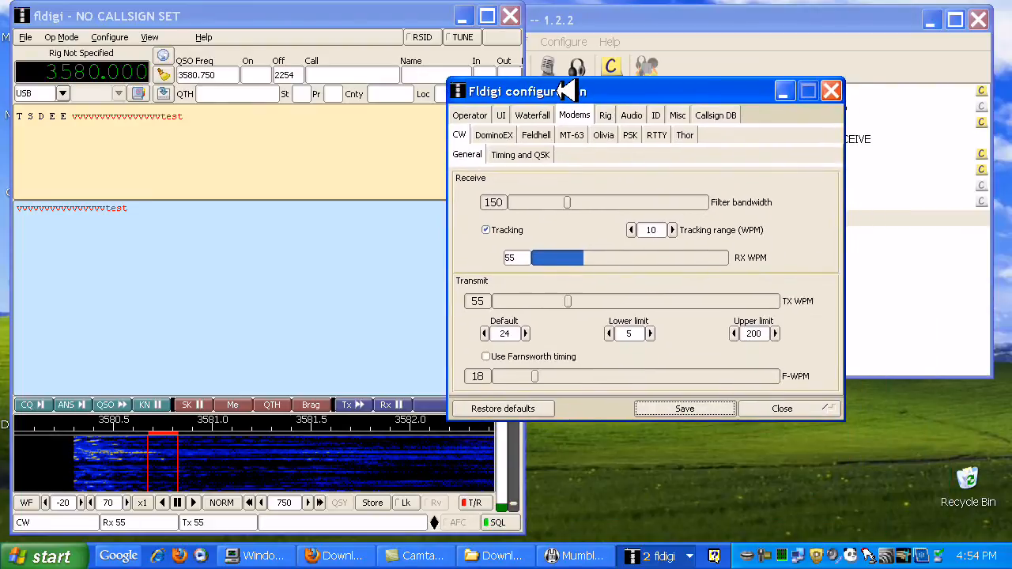
{"action": "left_click", "coordinate": [534, 154]}
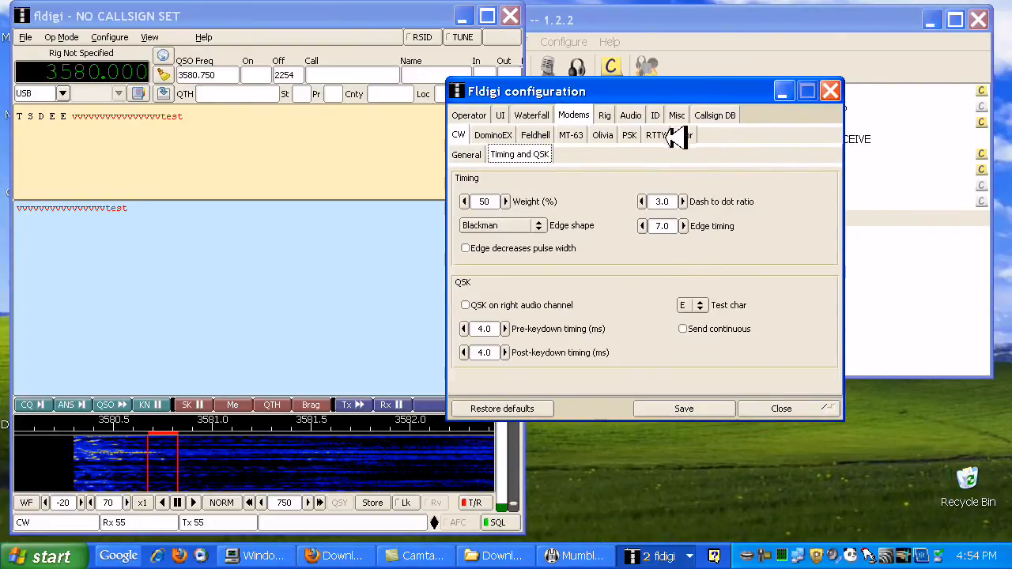
{"action": "left_click_drag", "start_coordinate": [664, 91], "coordinate": [769, 398]}
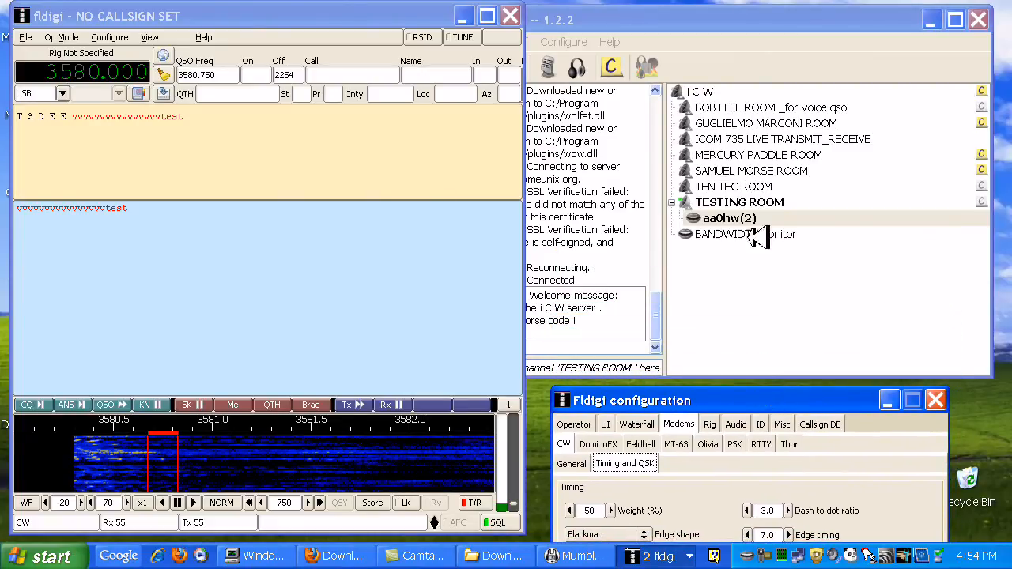
Switch to Mumble, set the audio output loopback test to None and save the configuration
{"action": "left_click", "coordinate": [633, 21]}
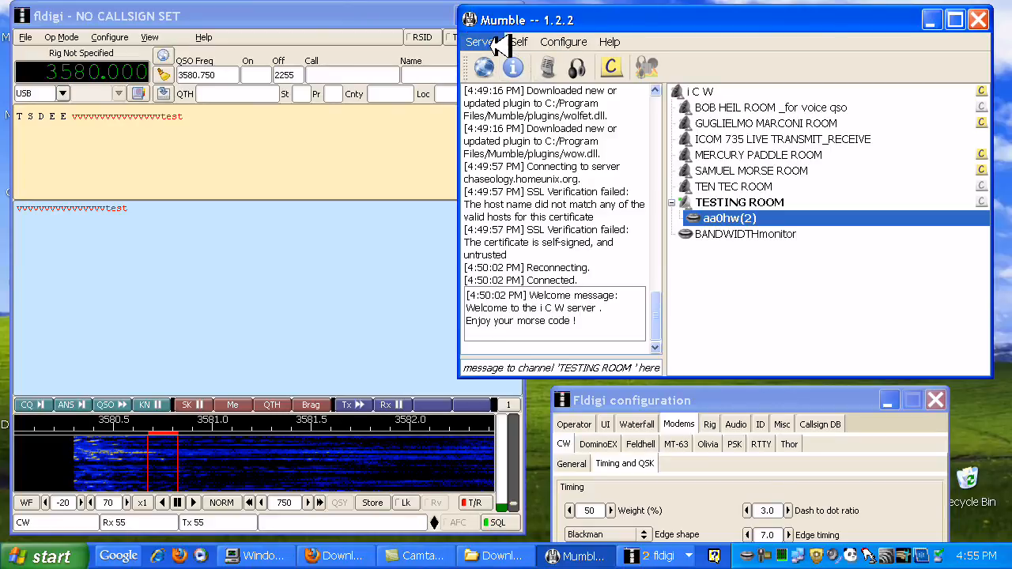
{"action": "left_click", "coordinate": [562, 44]}
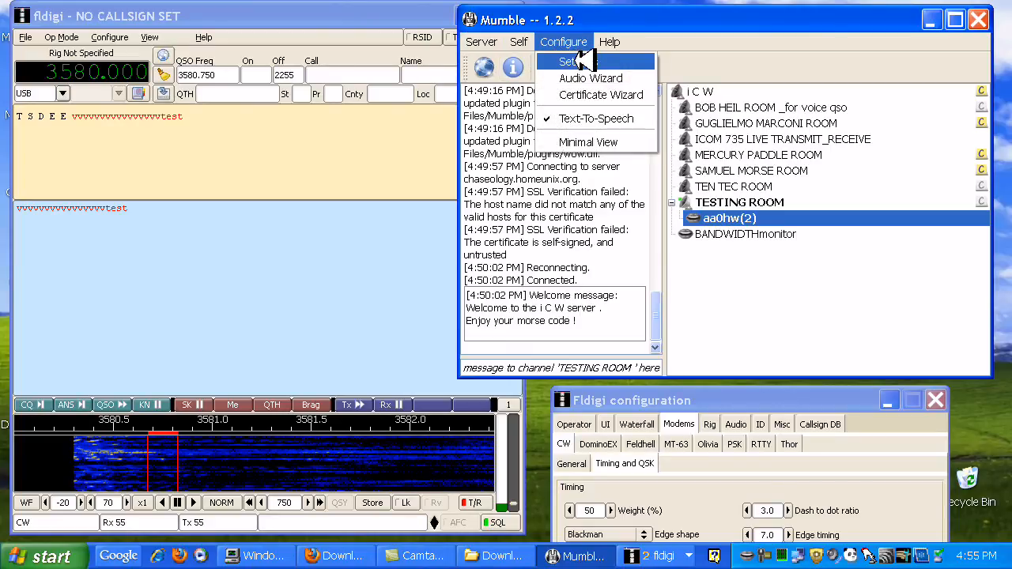
{"action": "left_click", "coordinate": [588, 62]}
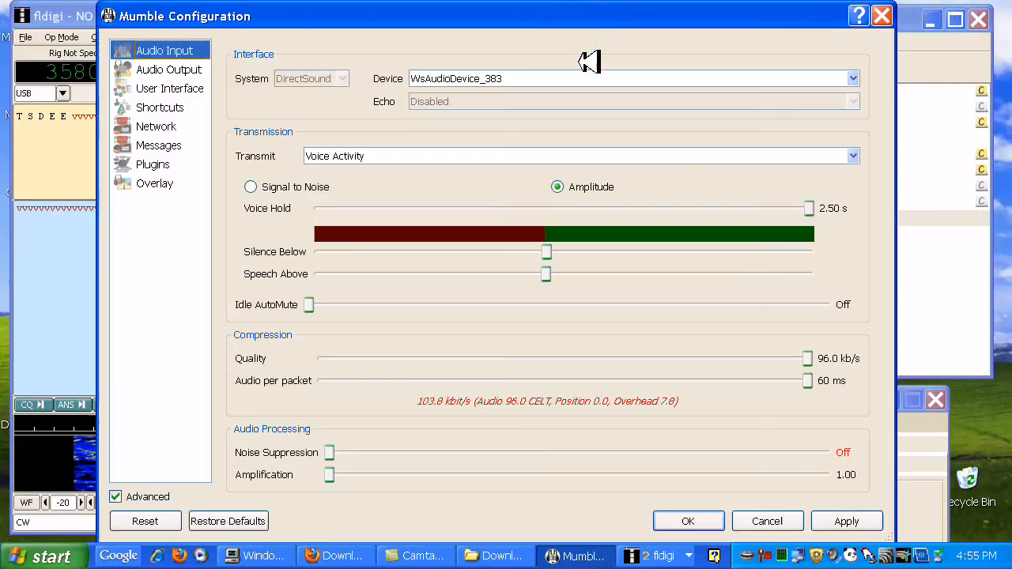
{"action": "left_click", "coordinate": [197, 69]}
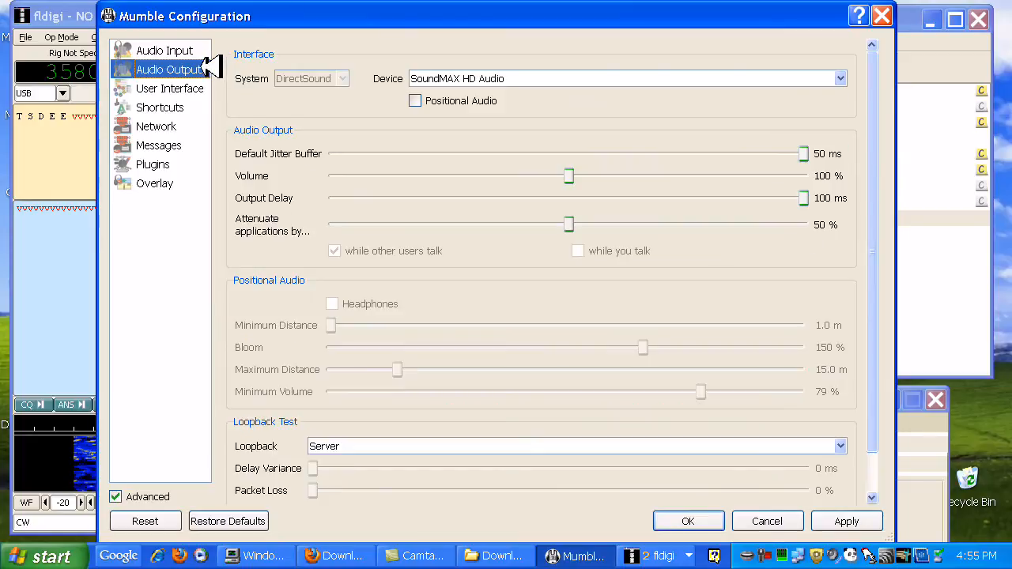
{"action": "left_click", "coordinate": [843, 446]}
{"action": "left_click", "coordinate": [769, 460]}
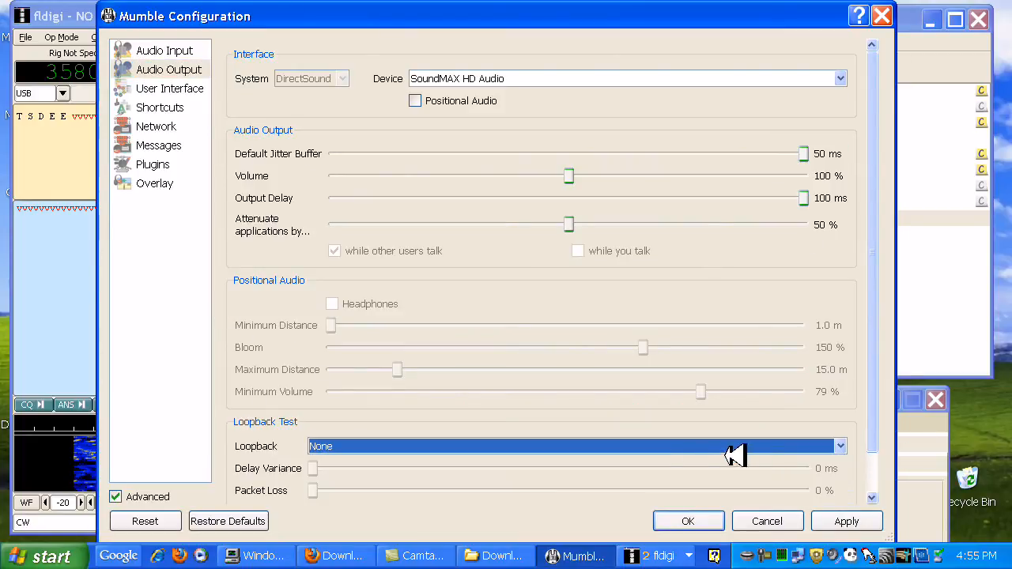
{"action": "left_click", "coordinate": [839, 519]}
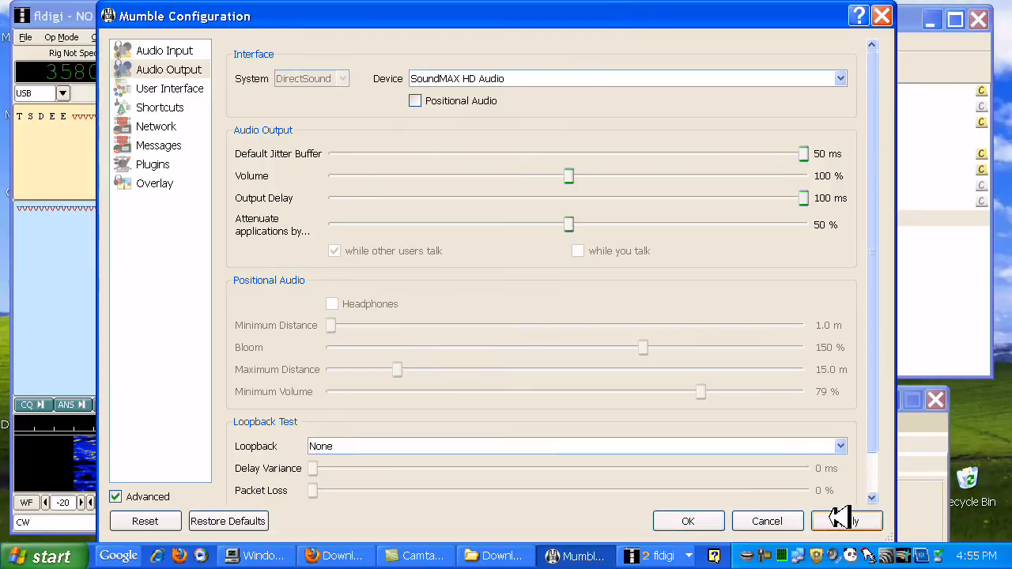
{"action": "left_click", "coordinate": [688, 521]}
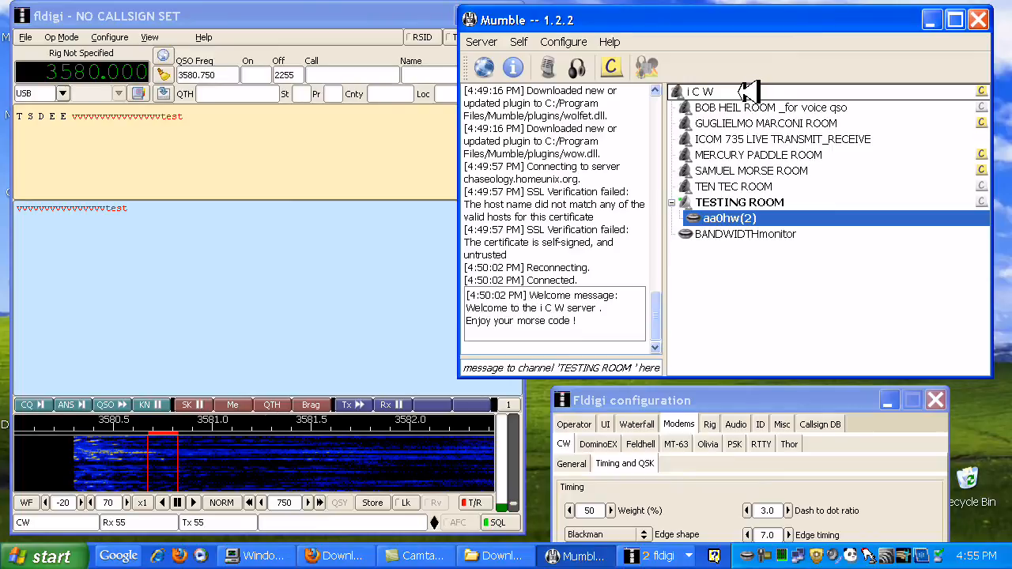
Move the connected user's own entry back to Mumble's i C W root channel and transmit a v from fldigi
{"action": "left_click_drag", "start_coordinate": [744, 90], "coordinate": [755, 90]}
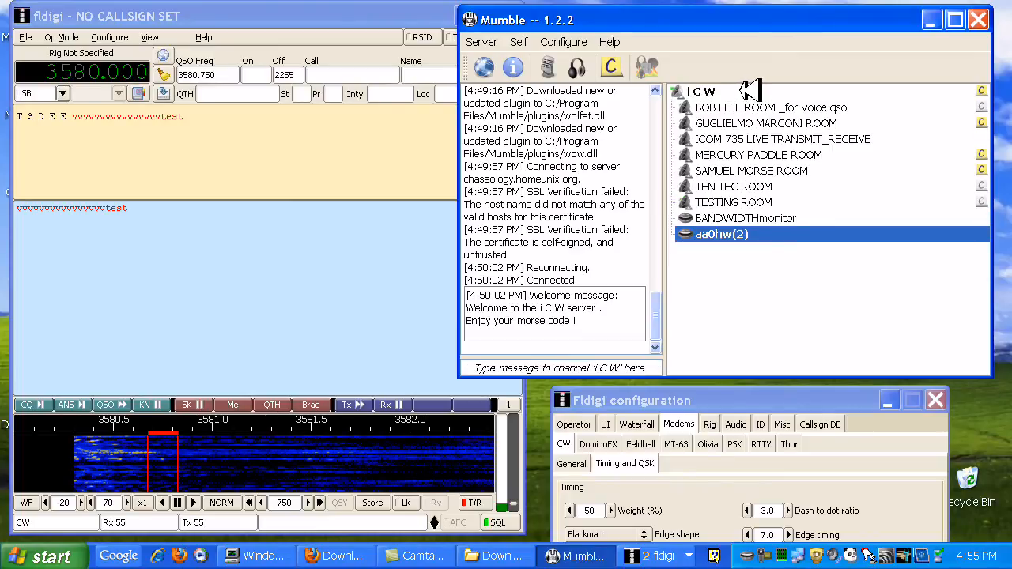
{"action": "left_click_drag", "start_coordinate": [643, 17], "coordinate": [713, 10]}
{"action": "left_click", "coordinate": [388, 332]}
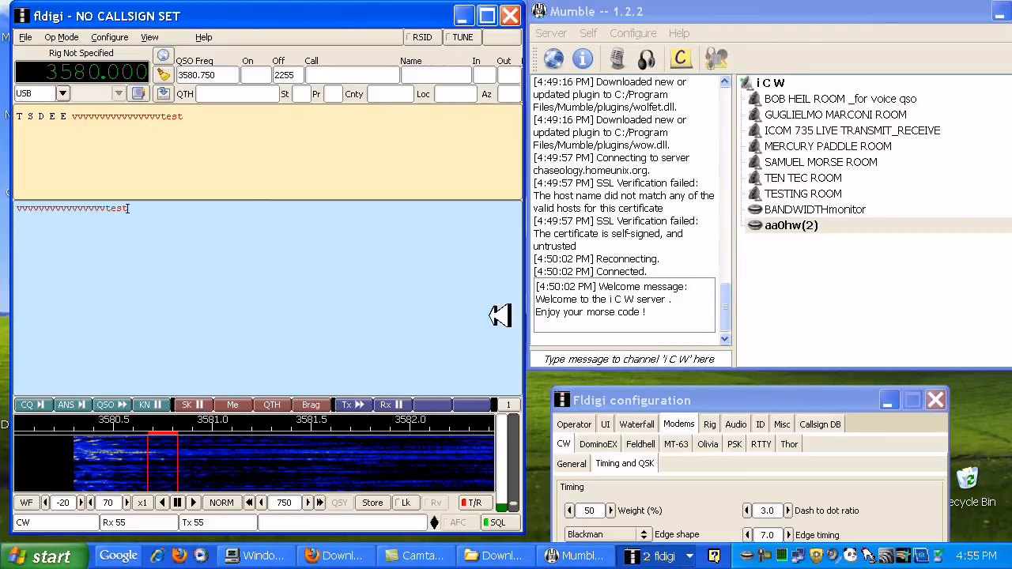
{"action": "type", "text": "v"}
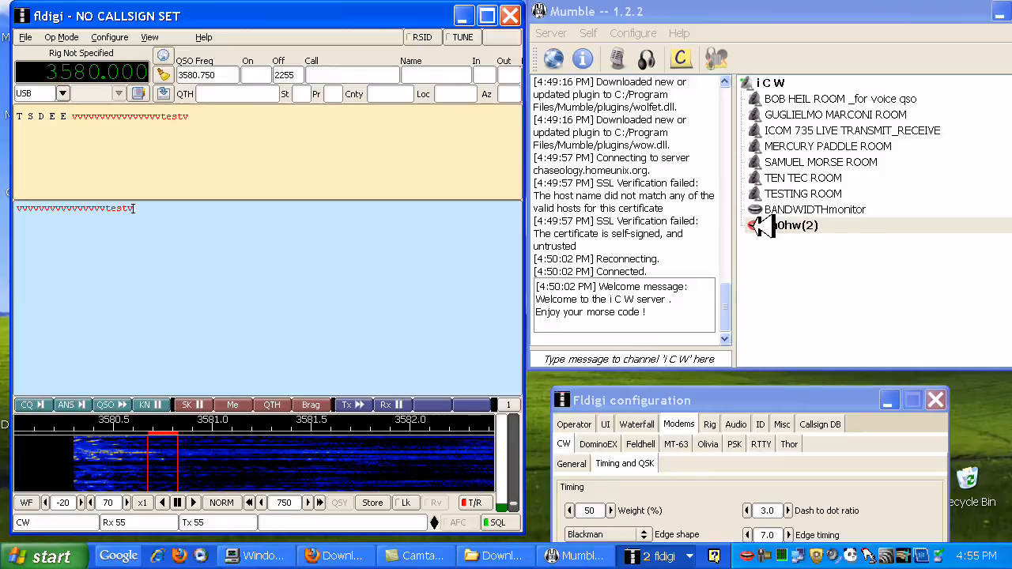